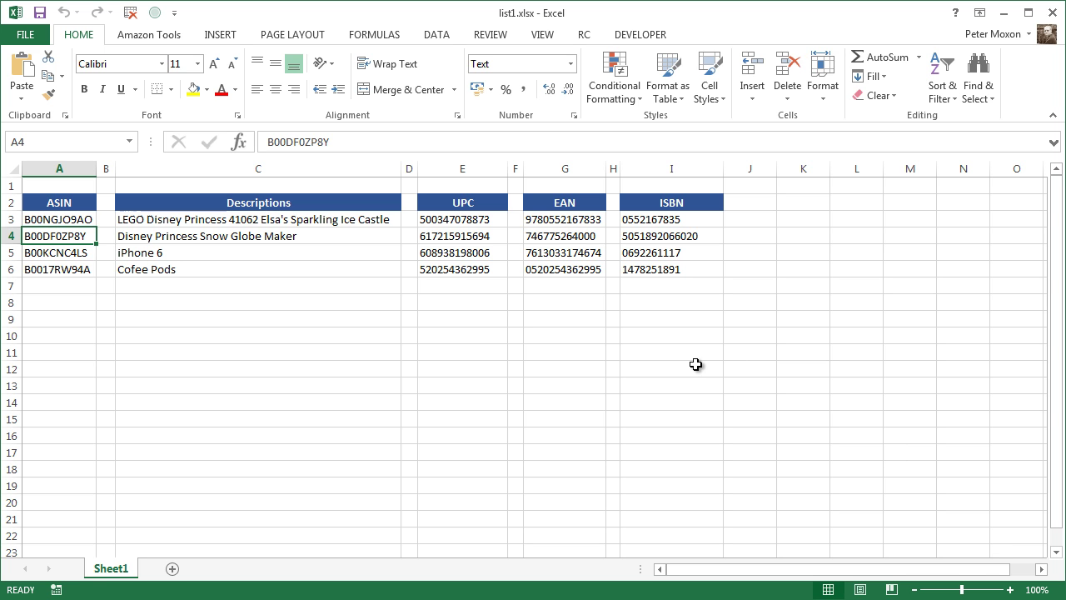
Step: Highlight the example entries at the top of the ASIN, Descriptions, UPC, EAN and ISBN columns
{"action": "left_click", "coordinate": [175, 252]}
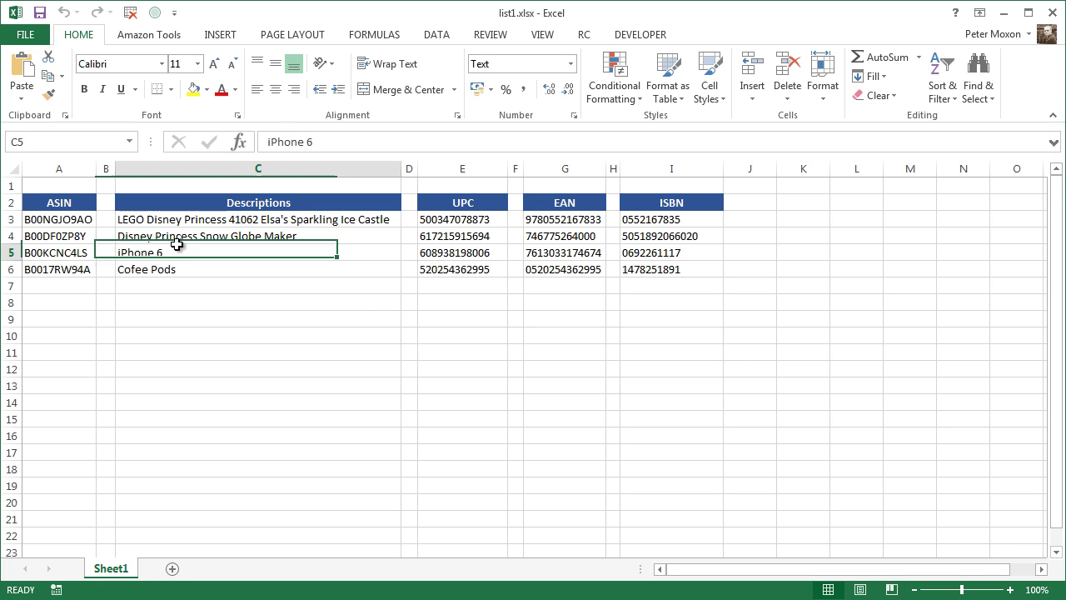
{"action": "left_click", "coordinate": [68, 233]}
{"action": "left_click_drag", "start_coordinate": [63, 207], "coordinate": [72, 233]}
{"action": "left_click_drag", "start_coordinate": [221, 200], "coordinate": [266, 268]}
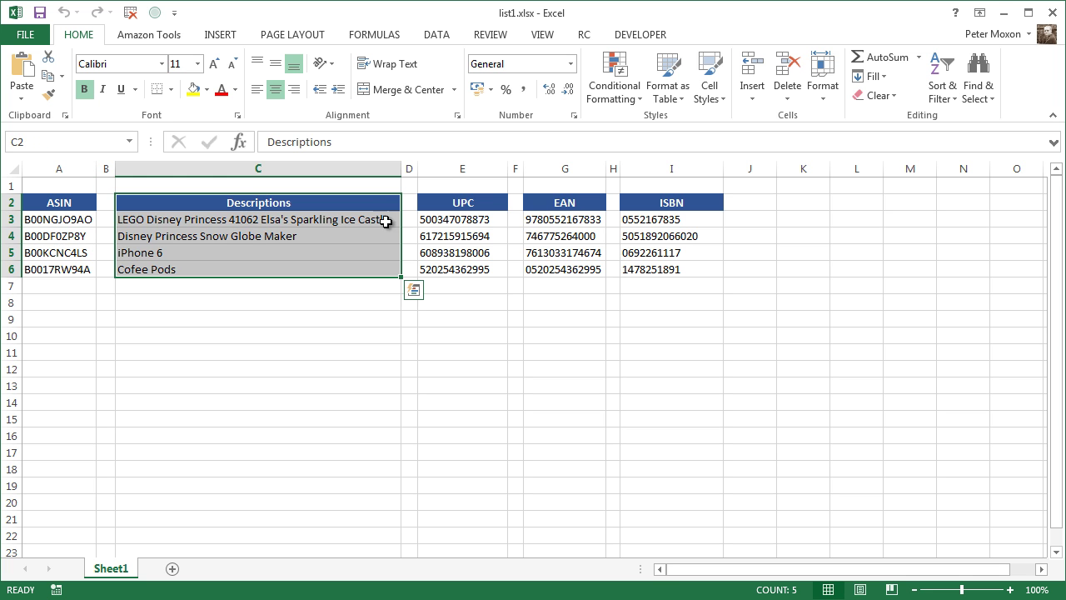
{"action": "left_click_drag", "start_coordinate": [456, 200], "coordinate": [474, 244]}
{"action": "left_click_drag", "start_coordinate": [564, 202], "coordinate": [583, 240]}
{"action": "left_click_drag", "start_coordinate": [671, 202], "coordinate": [675, 241]}
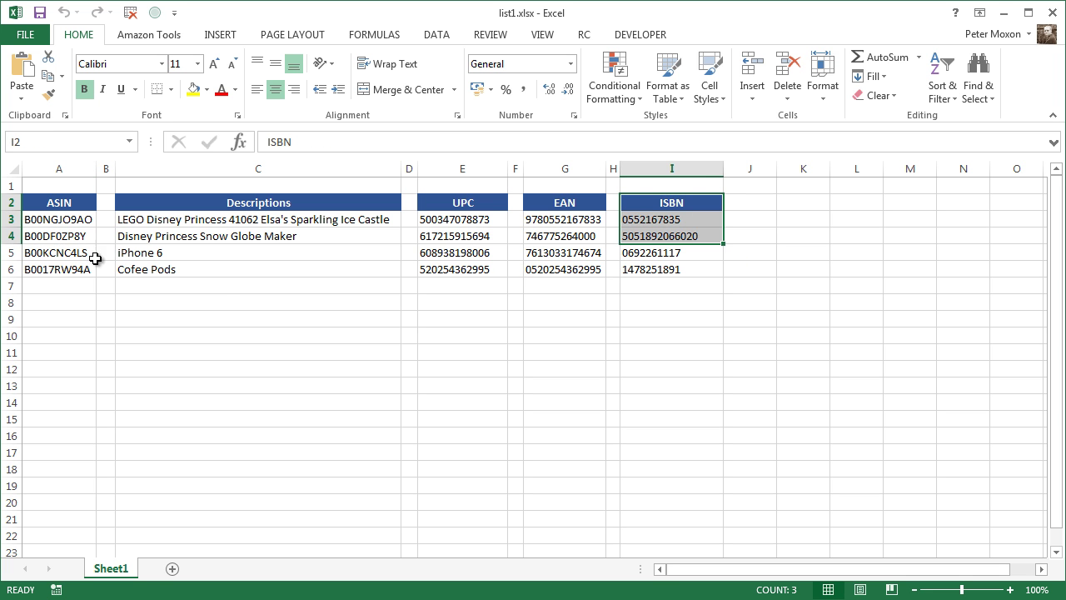
Step: Select ASINs A3:A5 and the first two descriptions, then deselect by clicking empty cell C7
{"action": "left_click", "coordinate": [67, 215]}
{"action": "left_click_drag", "start_coordinate": [64, 235], "coordinate": [62, 253]}
{"action": "left_click_drag", "start_coordinate": [291, 219], "coordinate": [275, 233]}
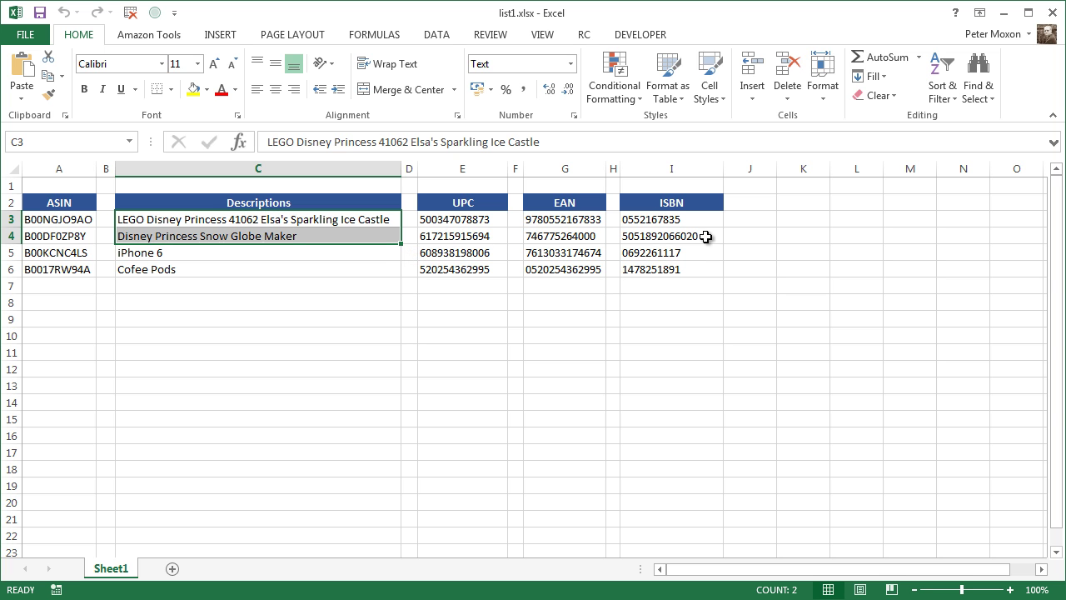
{"action": "left_click", "coordinate": [171, 285]}
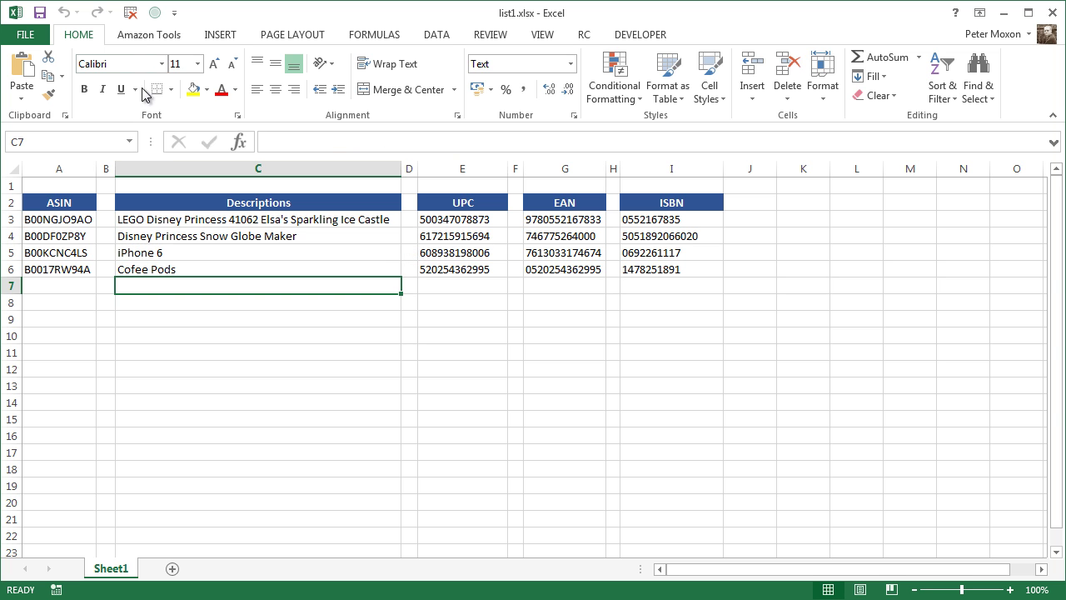
Step: Run an Amazon Tools ASIN check on the first ASIN in cell A3
{"action": "left_click", "coordinate": [147, 42]}
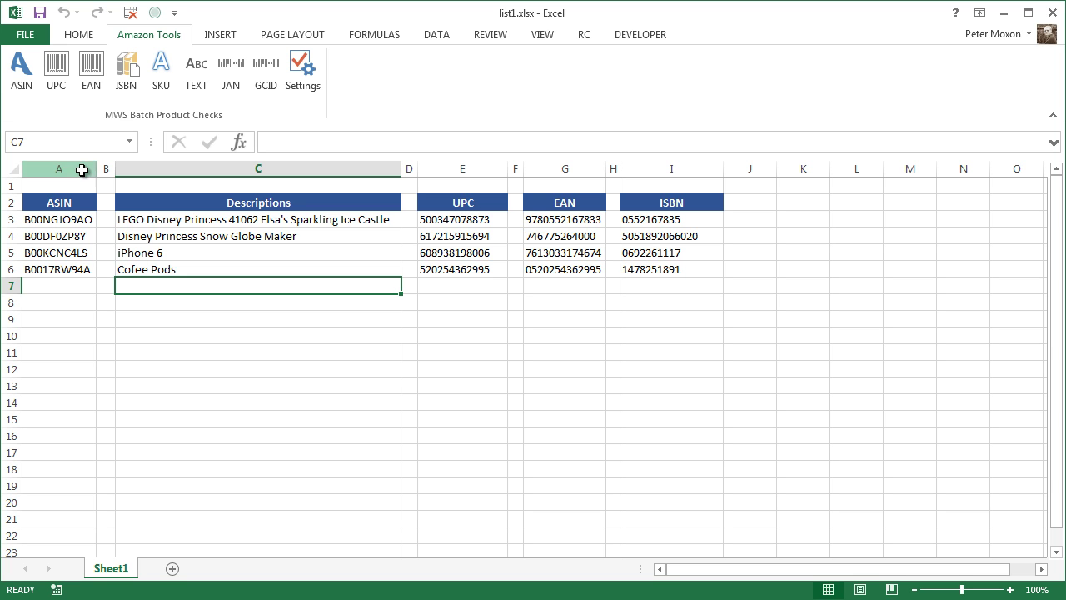
{"action": "left_click", "coordinate": [63, 222]}
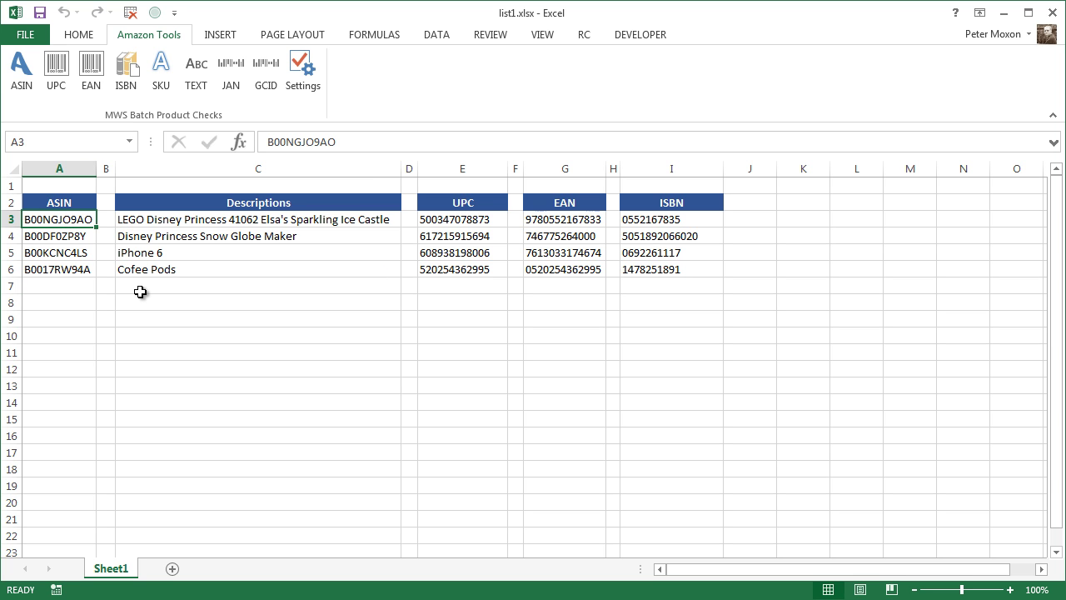
{"action": "left_click", "coordinate": [28, 75]}
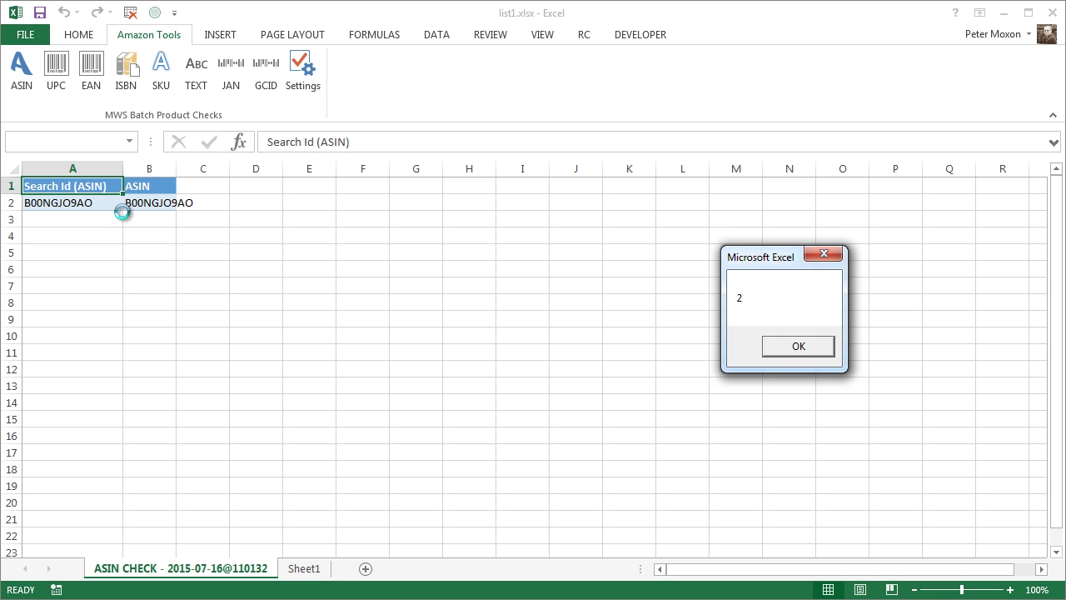
Step: Dismiss the result-count message and inspect the searched and returned ASIN in cells A2 and B2
{"action": "left_click_drag", "start_coordinate": [768, 252], "coordinate": [688, 249]}
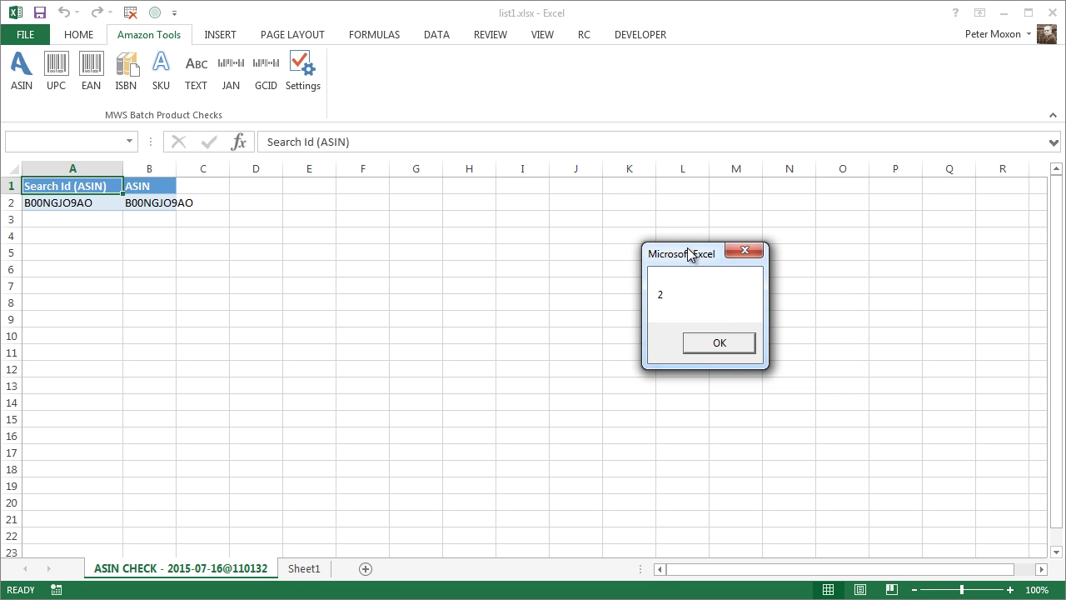
{"action": "left_click", "coordinate": [736, 352]}
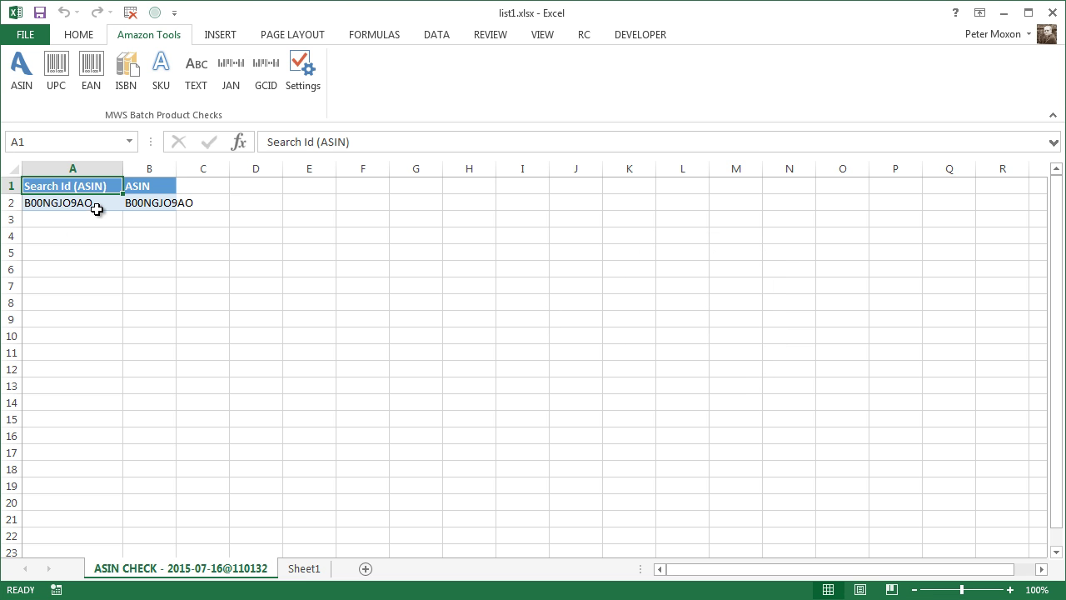
{"action": "left_click", "coordinate": [93, 204]}
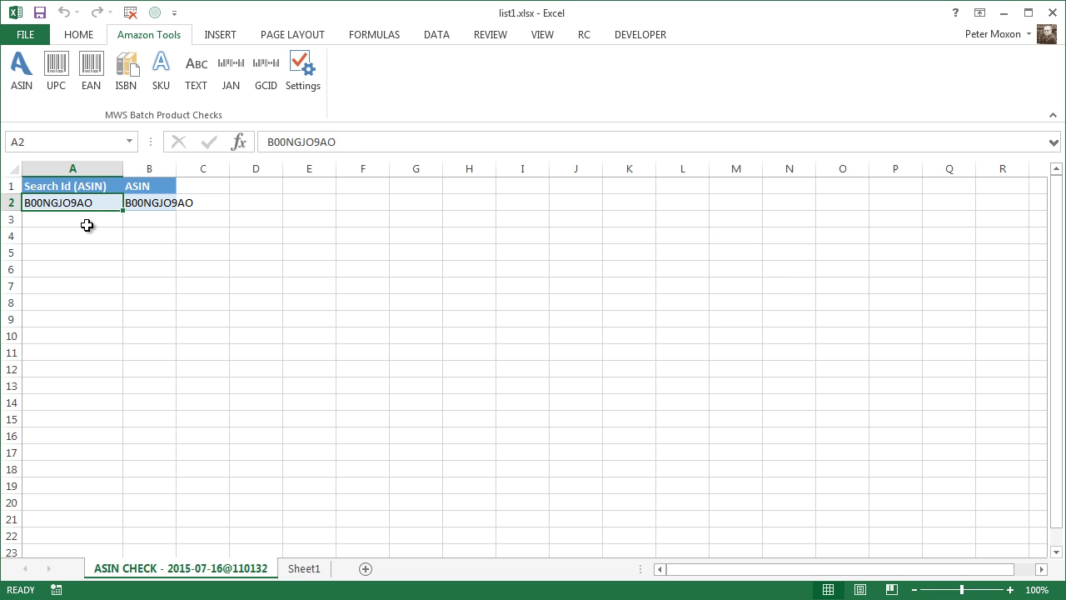
{"action": "left_click", "coordinate": [149, 203]}
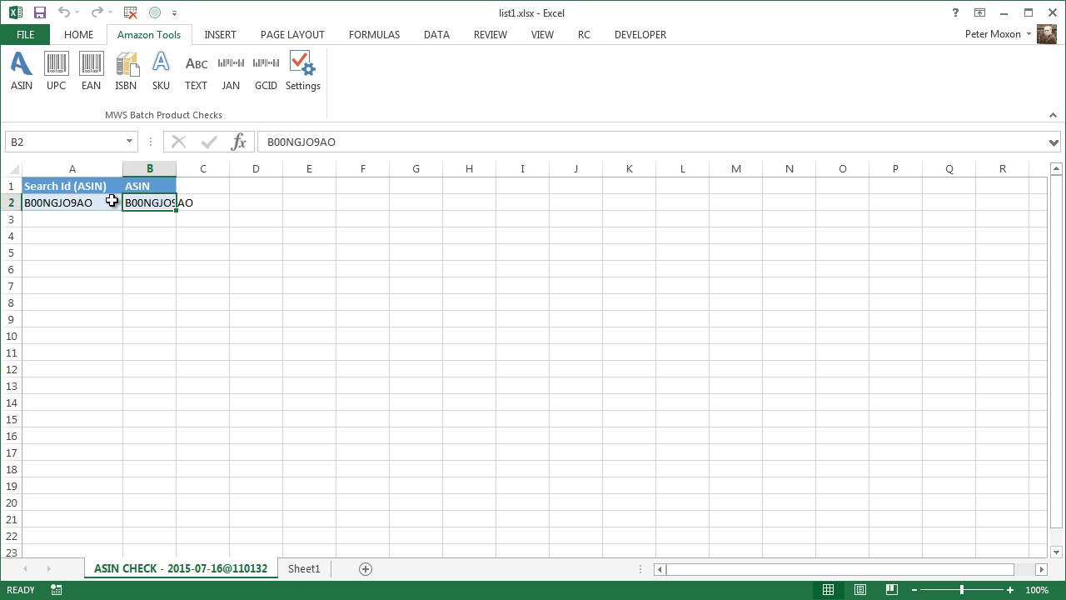
Step: Reset the add-in's selected output fields to defaults and review Search Id, ASIN, Title and Number Of Items
{"action": "left_click", "coordinate": [304, 75]}
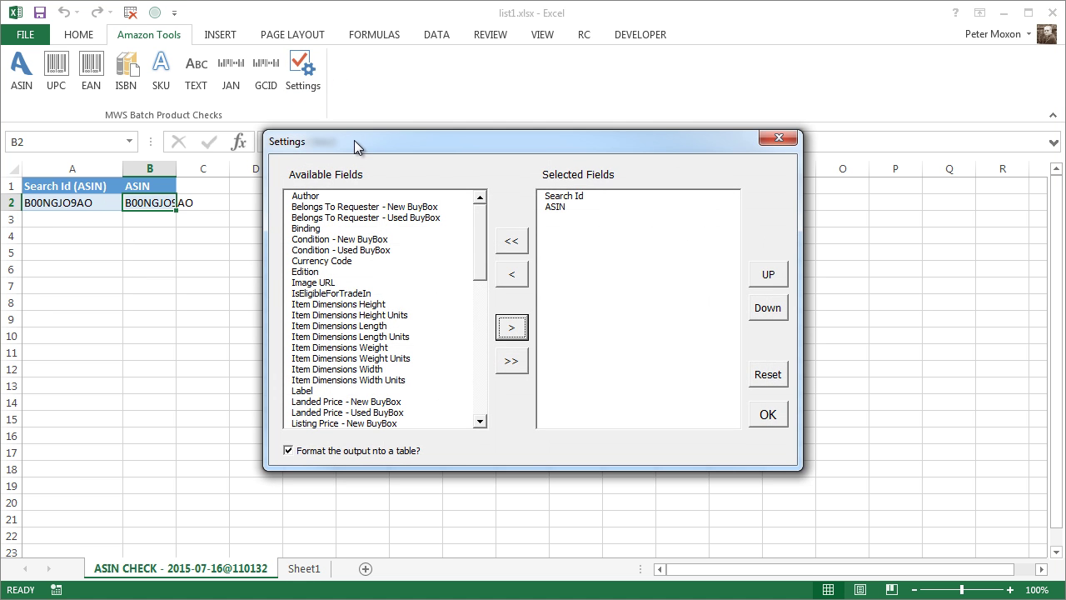
{"action": "left_click_drag", "start_coordinate": [354, 146], "coordinate": [334, 127]}
{"action": "mouse_move", "coordinate": [464, 209]}
{"action": "left_mouse_down"}
{"action": "mouse_move", "coordinate": [460, 347]}
{"action": "mouse_move", "coordinate": [478, 199]}
{"action": "left_mouse_up"}
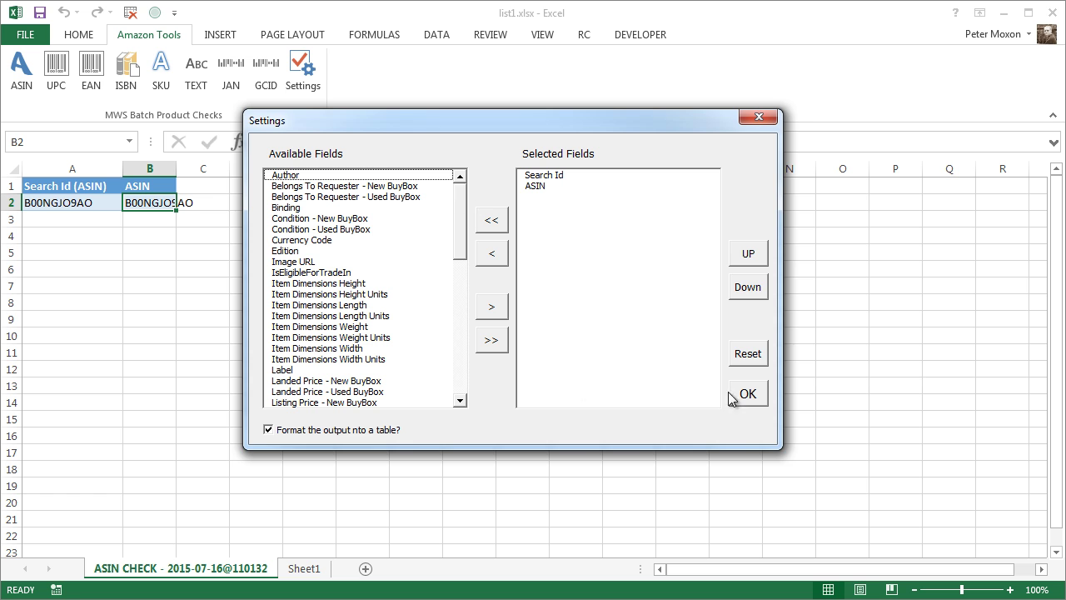
{"action": "left_click", "coordinate": [747, 353]}
{"action": "left_click", "coordinate": [832, 350]}
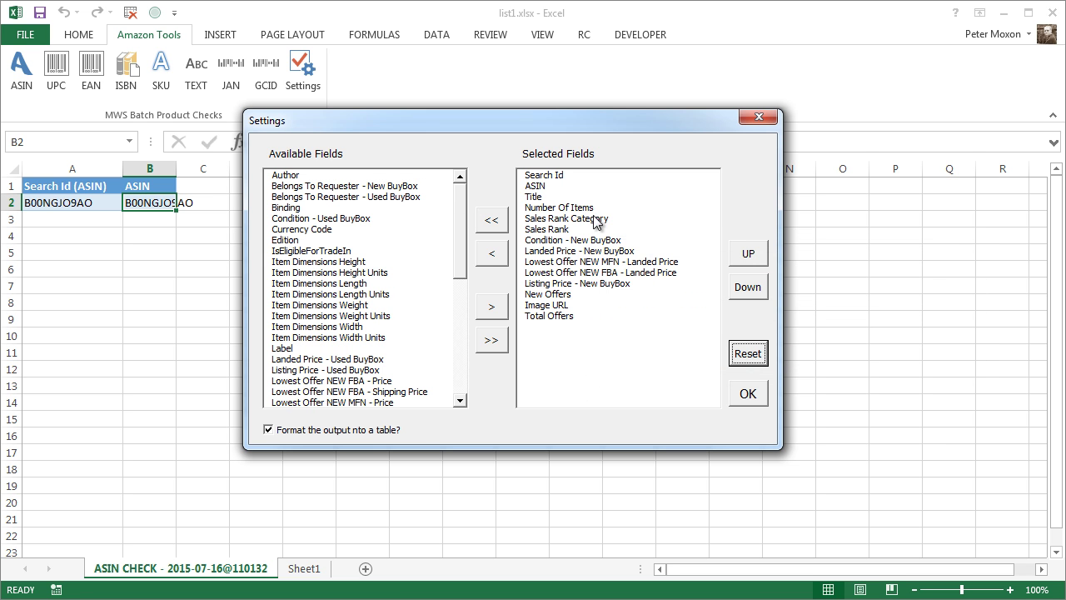
{"action": "left_click", "coordinate": [553, 176]}
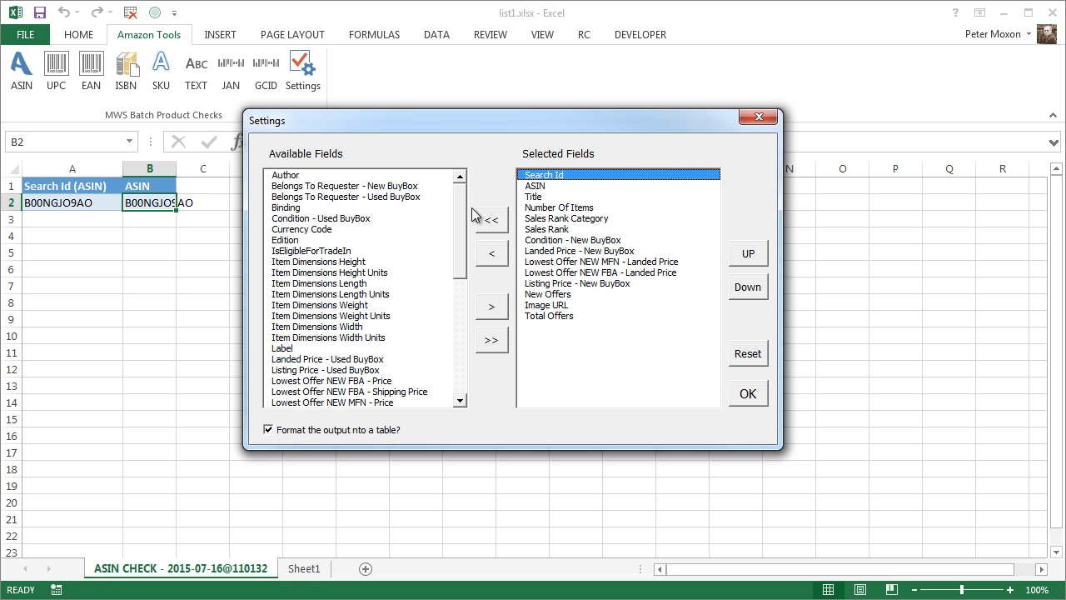
{"action": "left_click", "coordinate": [536, 188]}
{"action": "left_click", "coordinate": [541, 198]}
{"action": "left_click", "coordinate": [608, 209]}
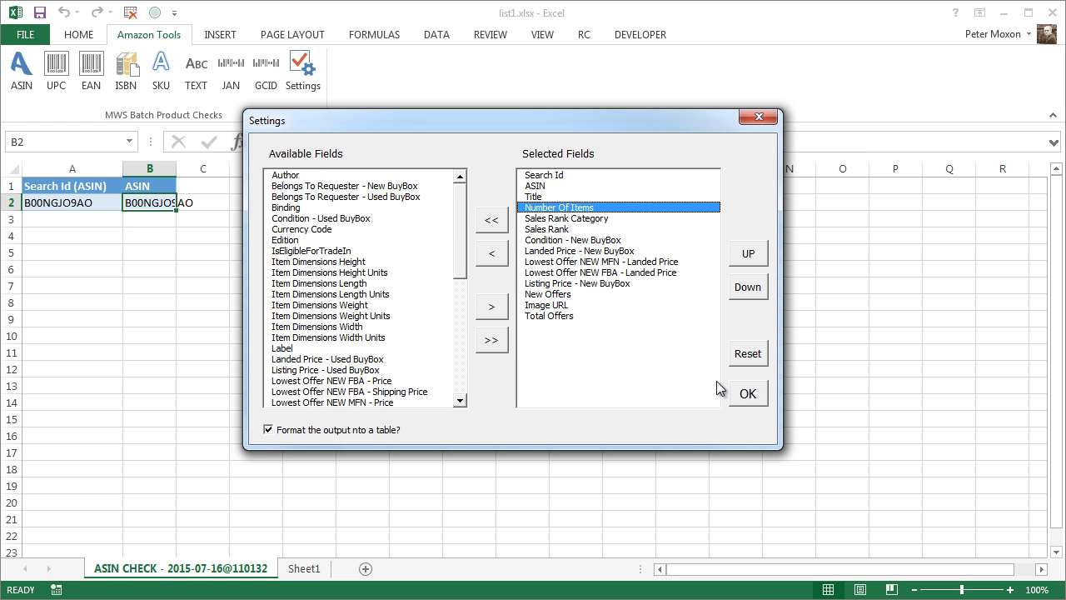
Step: Save the field settings and delete the old ASIN CHECK sheet
{"action": "left_click", "coordinate": [751, 398]}
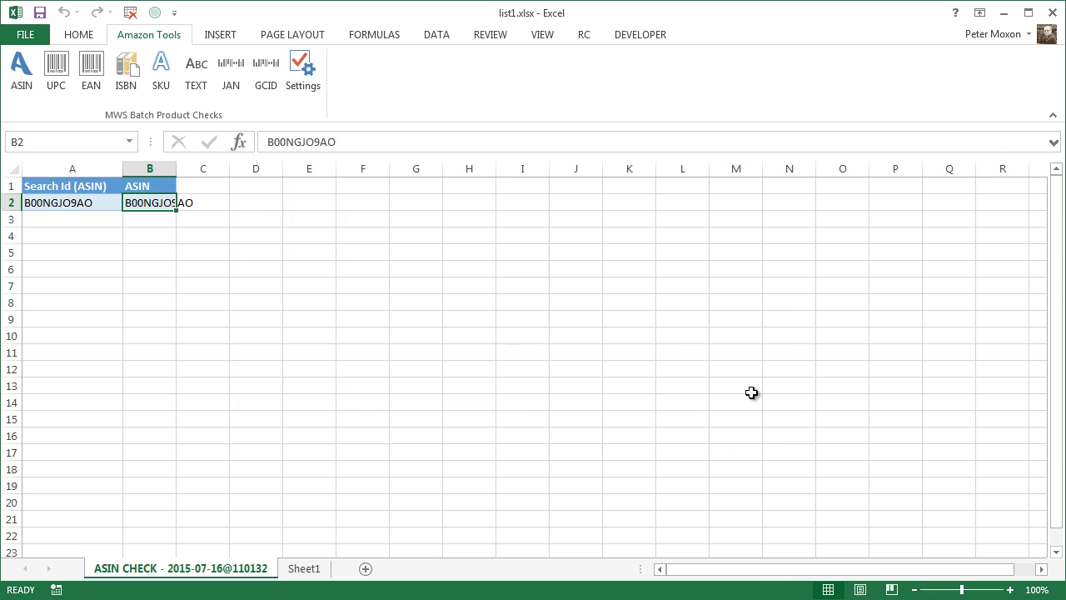
{"action": "right_click", "coordinate": [185, 570]}
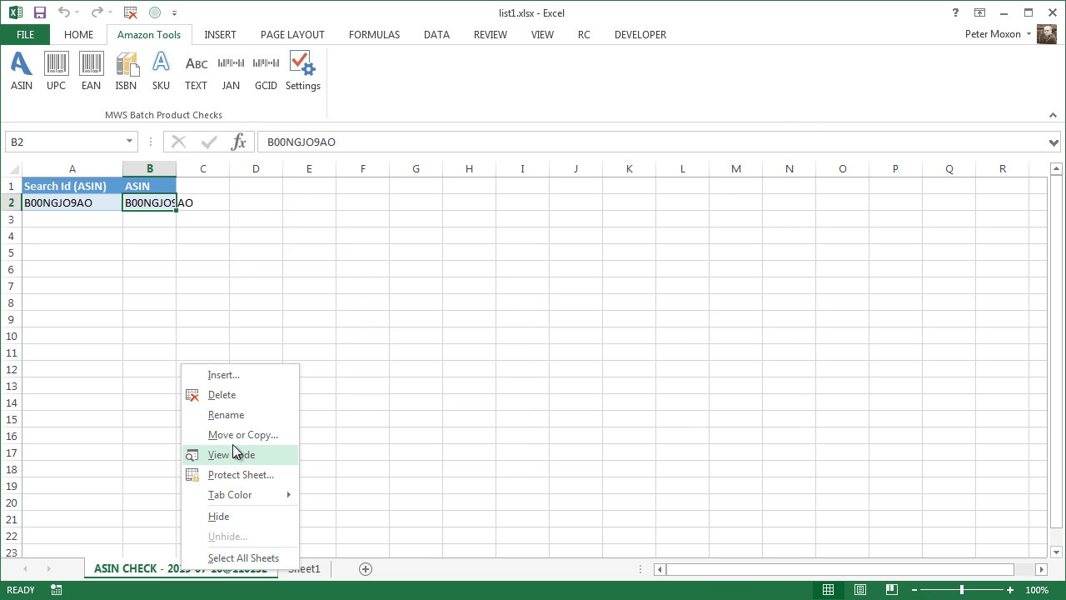
{"action": "left_click", "coordinate": [218, 395]}
{"action": "left_click", "coordinate": [751, 338]}
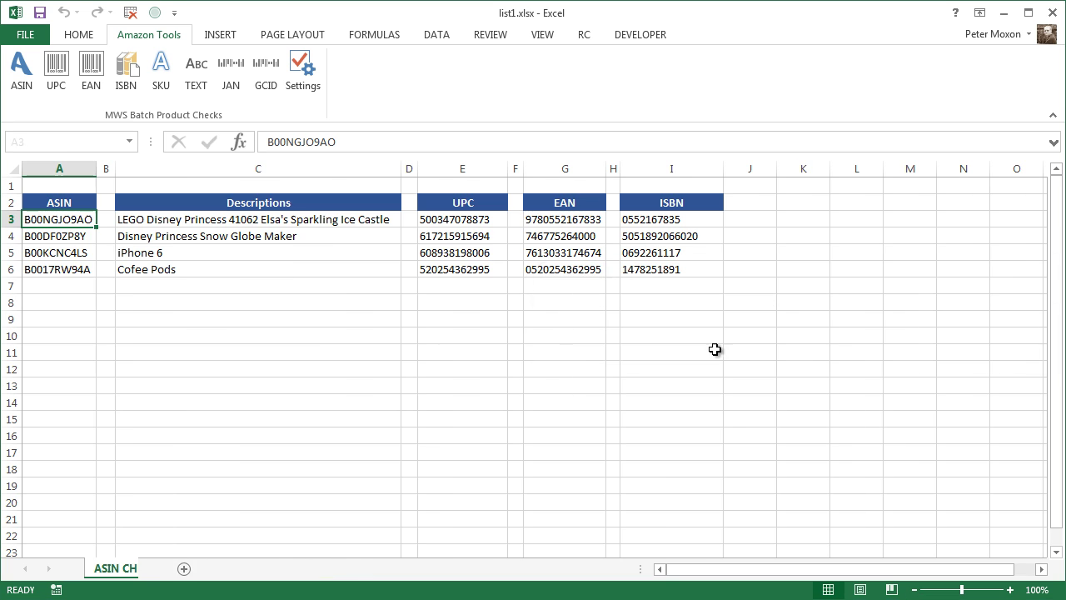
Step: Rerun the ASIN check on the first ASIN, then delete the resulting ASIN CHECK sheet
{"action": "left_click", "coordinate": [21, 71]}
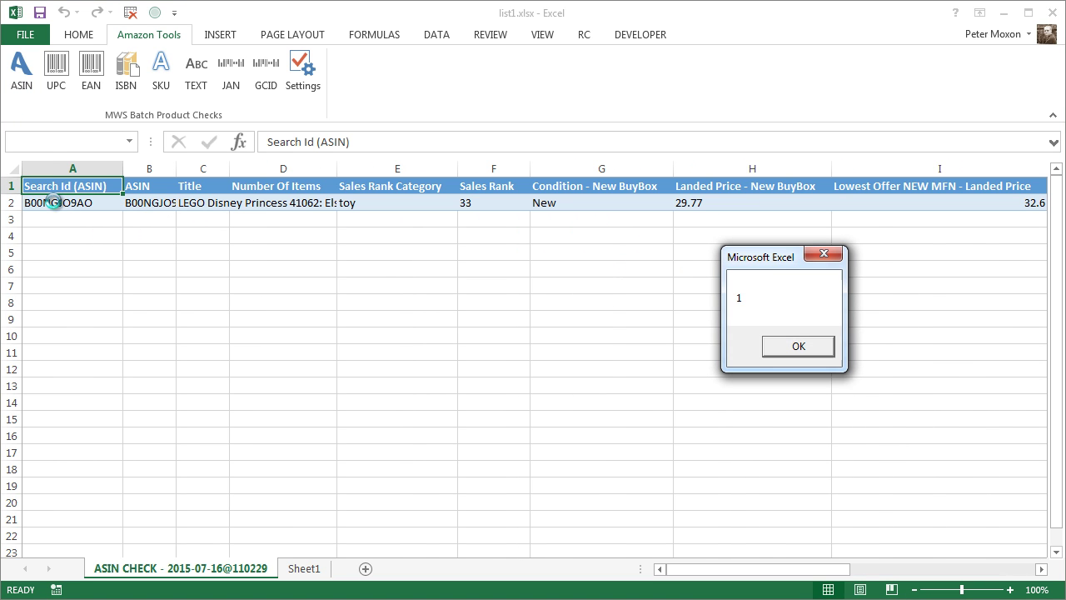
{"action": "left_click", "coordinate": [798, 347]}
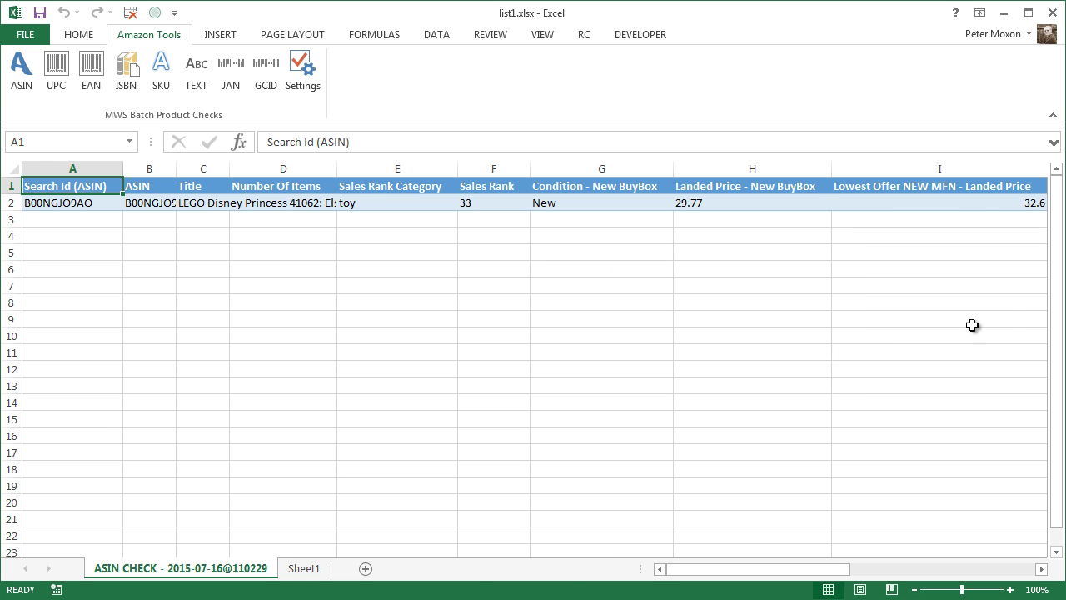
{"action": "left_click_drag", "start_coordinate": [730, 572], "coordinate": [625, 585]}
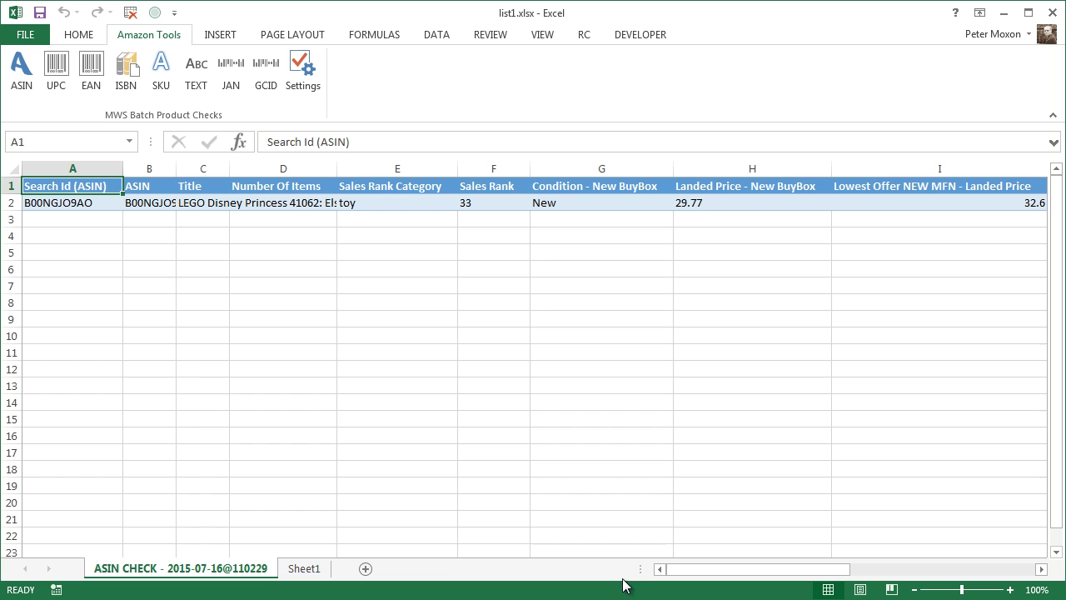
{"action": "right_click", "coordinate": [180, 570]}
{"action": "left_click", "coordinate": [223, 388]}
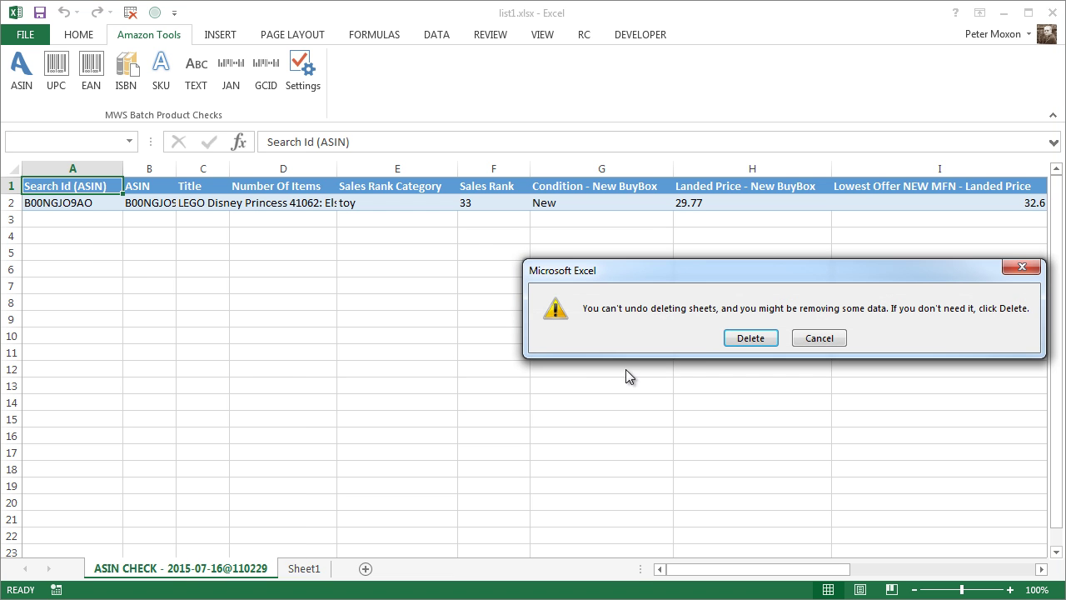
{"action": "left_click", "coordinate": [750, 334]}
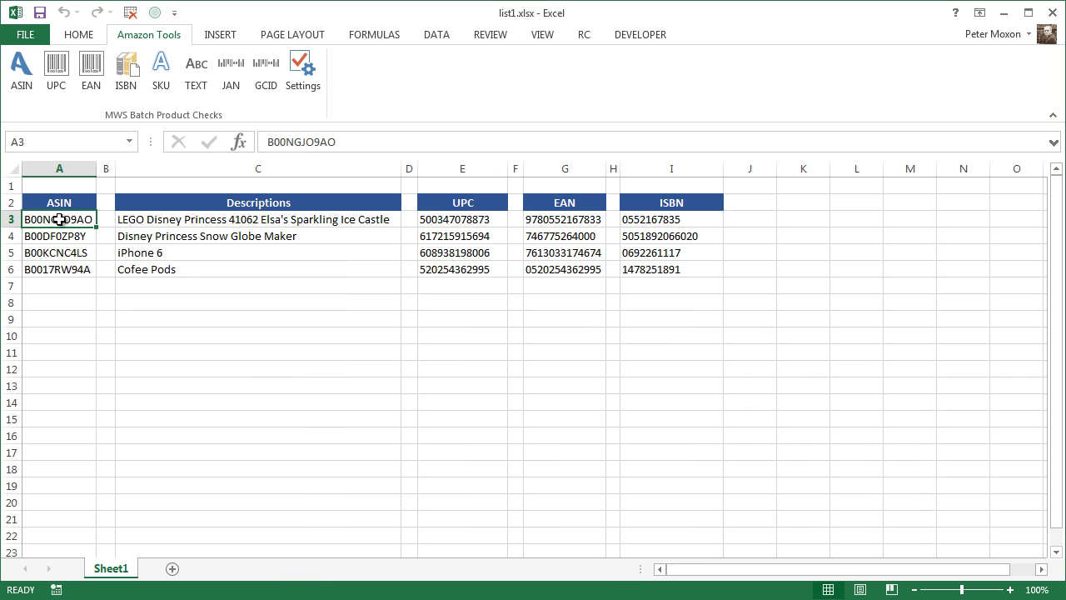
{"action": "left_click_drag", "start_coordinate": [59, 219], "coordinate": [67, 271]}
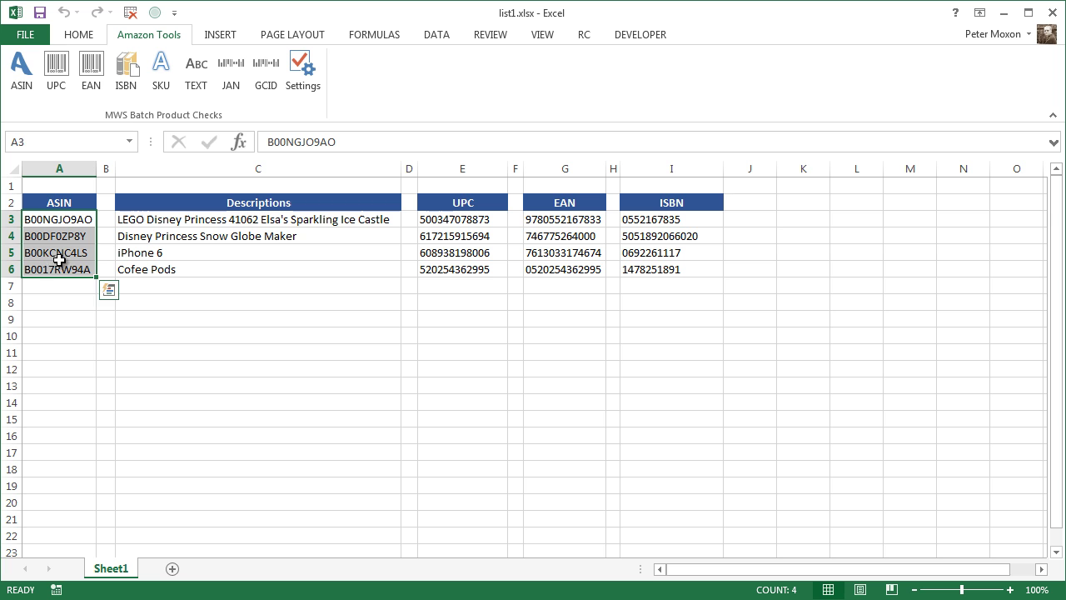
{"action": "left_click", "coordinate": [26, 73]}
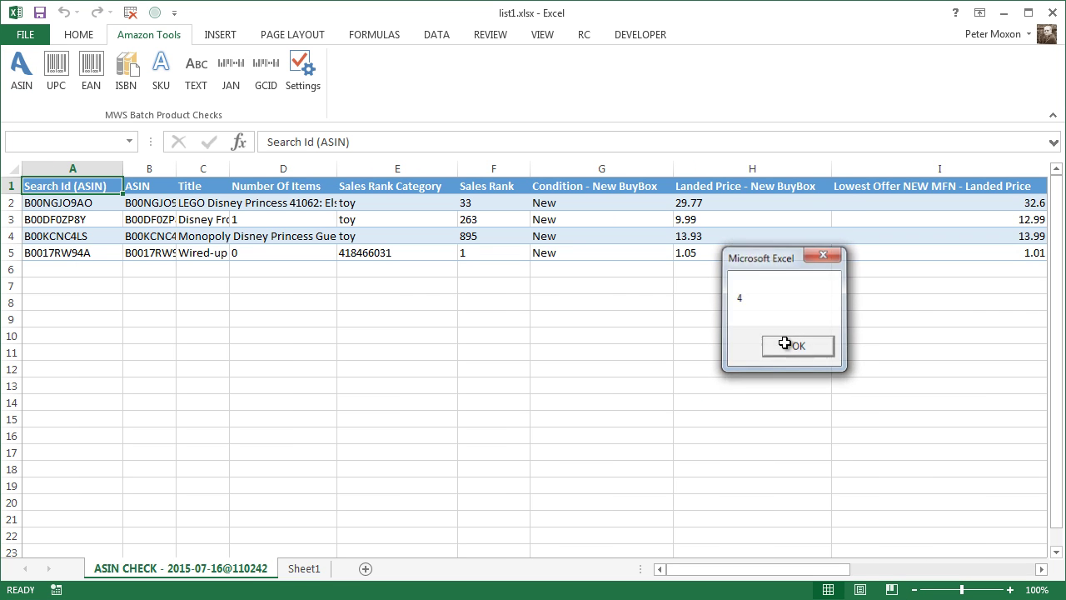
{"action": "left_click", "coordinate": [785, 343]}
{"action": "right_click", "coordinate": [226, 573]}
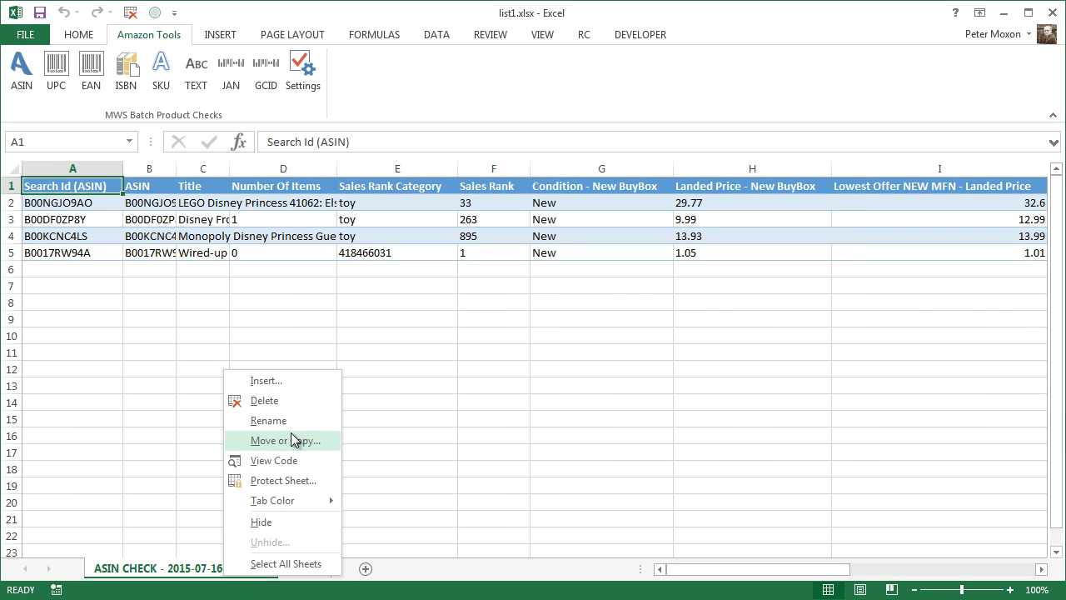
{"action": "left_click", "coordinate": [285, 401]}
{"action": "left_click", "coordinate": [752, 339]}
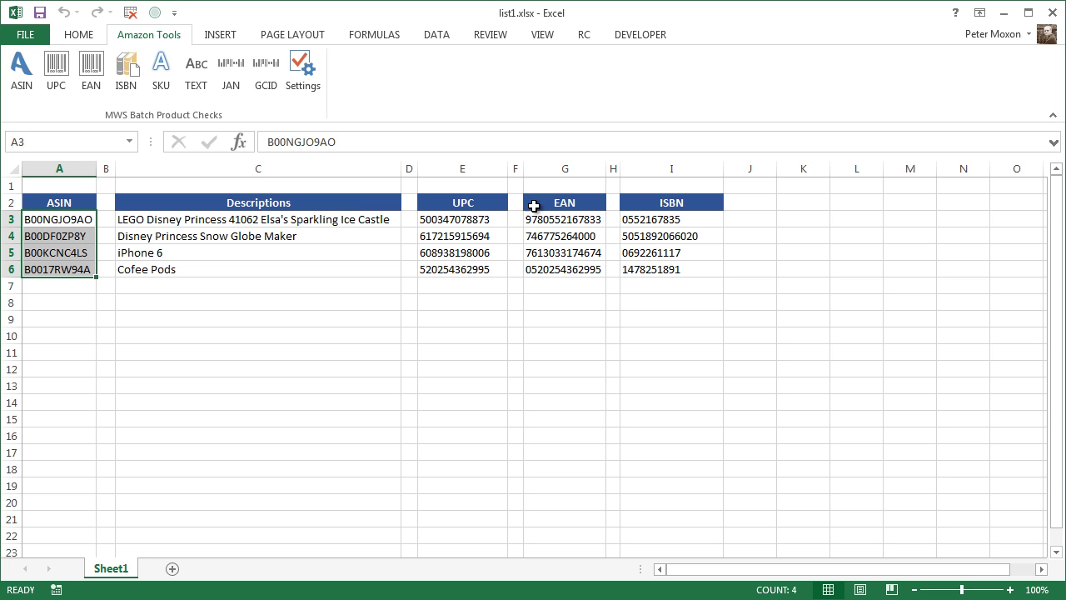
{"action": "left_click", "coordinate": [379, 321]}
{"action": "left_click", "coordinate": [486, 221]}
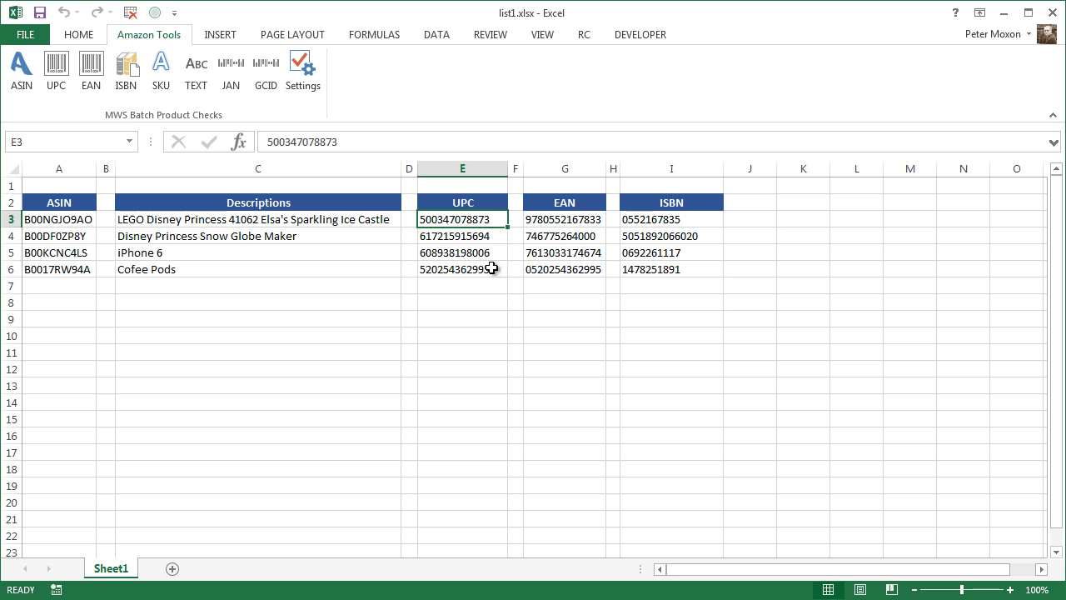
{"action": "left_click", "coordinate": [60, 75]}
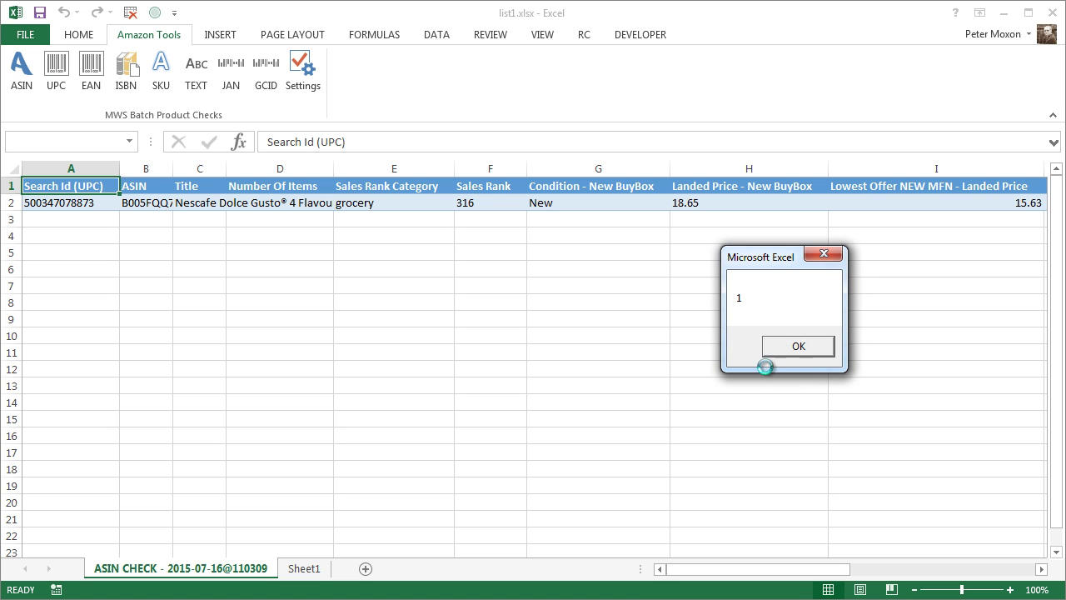
Step: Close the count message, then batch-check the four UPCs in E3:E6 on Sheet1 and dismiss the result
{"action": "left_click", "coordinate": [798, 347]}
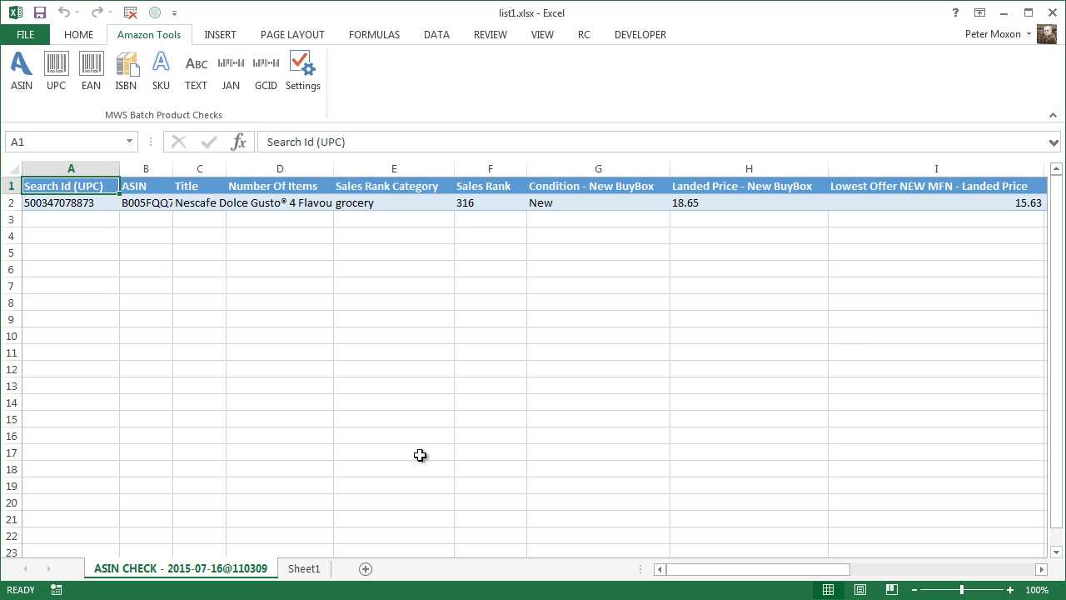
{"action": "left_click", "coordinate": [304, 567]}
{"action": "left_click_drag", "start_coordinate": [443, 221], "coordinate": [444, 269]}
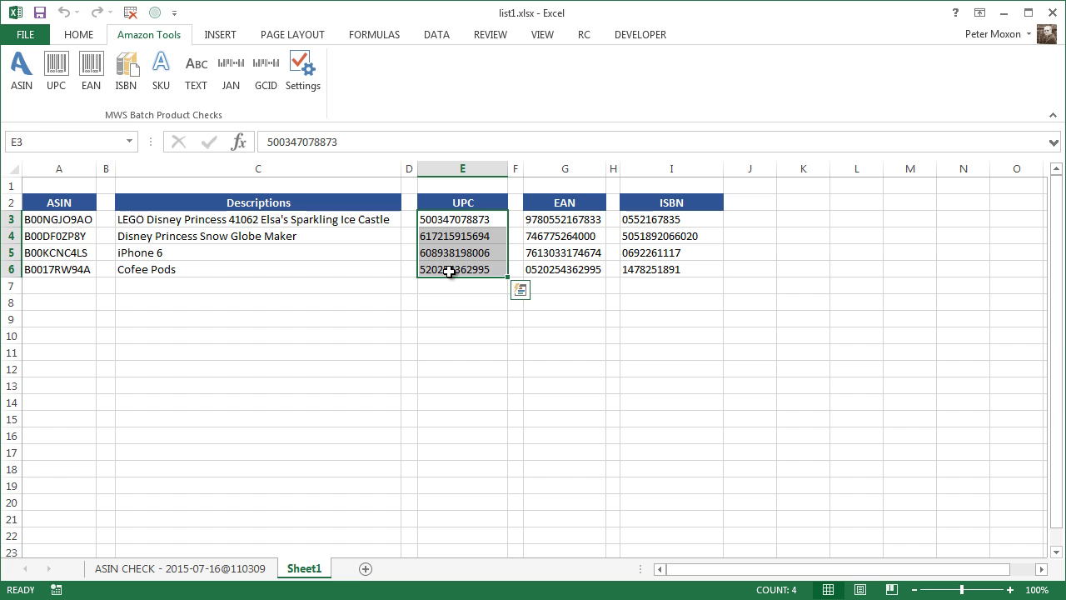
{"action": "left_click", "coordinate": [61, 76]}
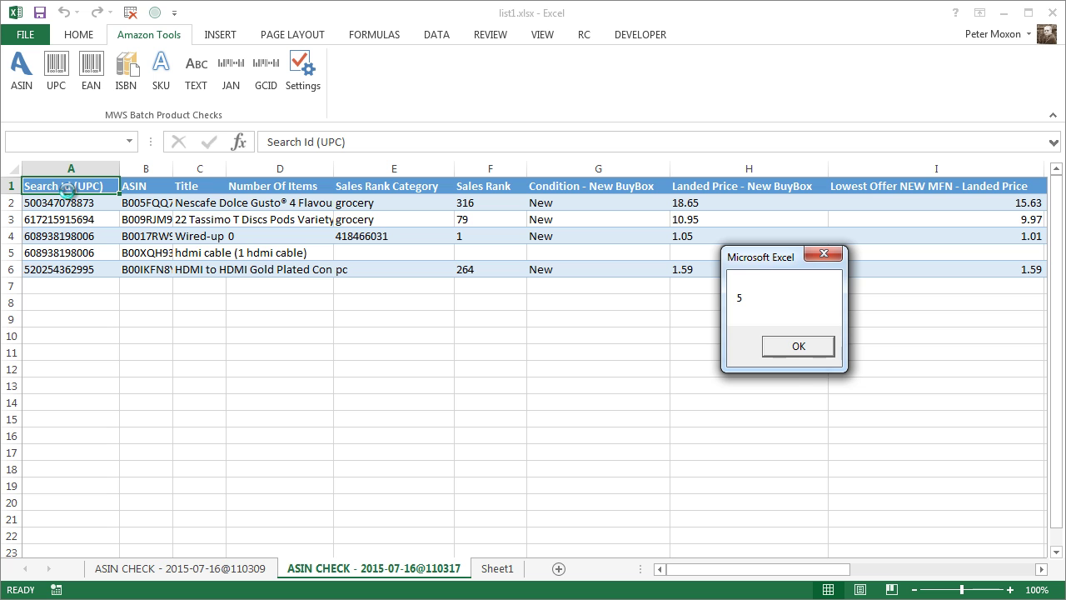
{"action": "left_click", "coordinate": [812, 349]}
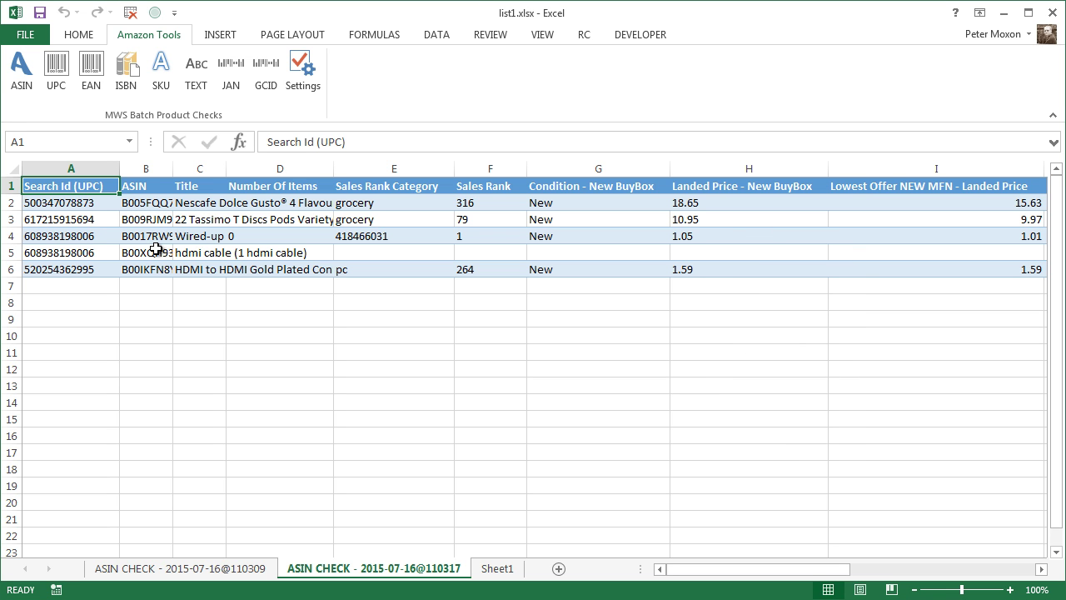
Step: Run a TEXT search on the LEGO Disney Princess description in cell C3 of Sheet1
{"action": "left_click", "coordinate": [504, 567]}
{"action": "left_click", "coordinate": [262, 316]}
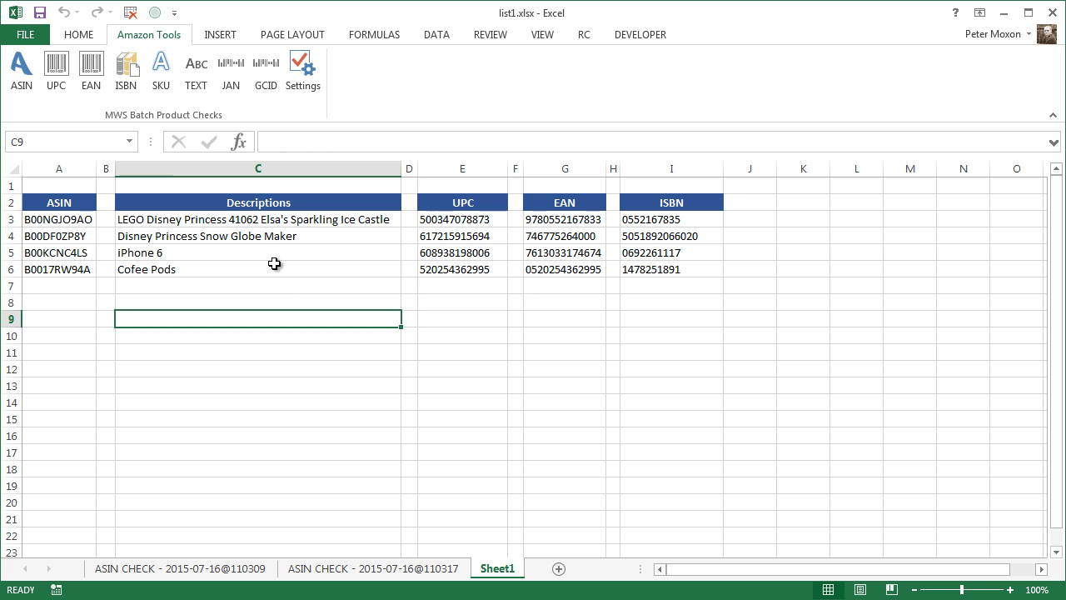
{"action": "left_click", "coordinate": [262, 221]}
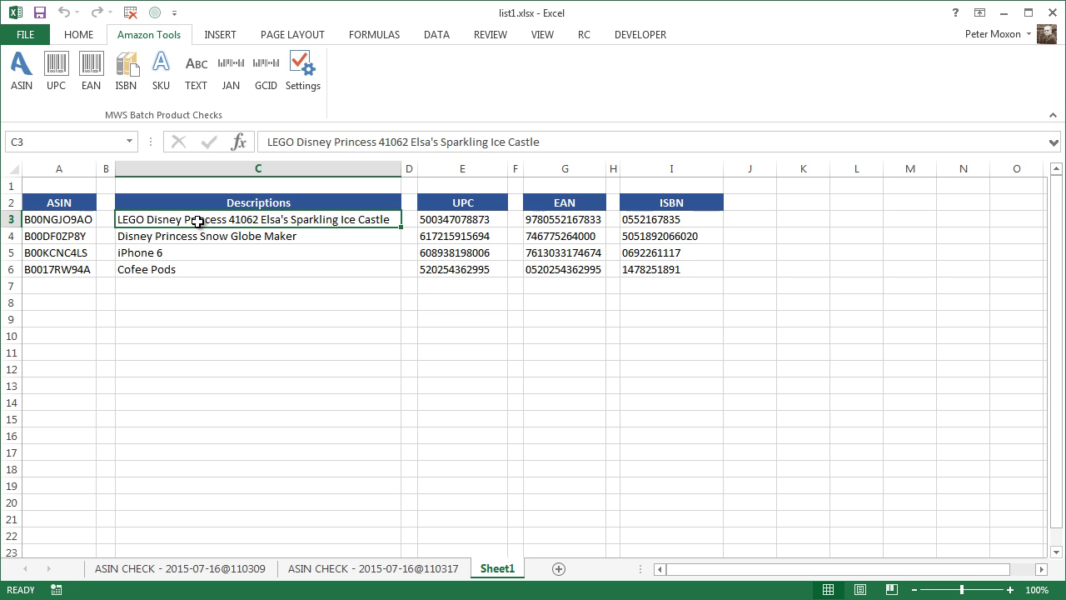
{"action": "left_click", "coordinate": [193, 85]}
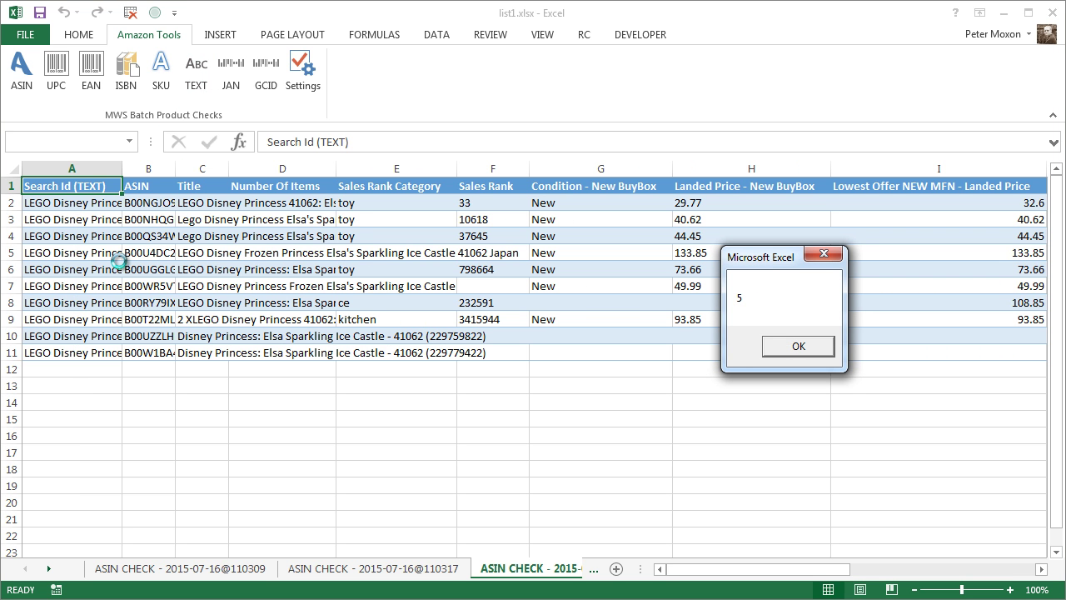
Step: Close the count message and review the Sales Rank, Condition and Search Id results
{"action": "left_click", "coordinate": [797, 346]}
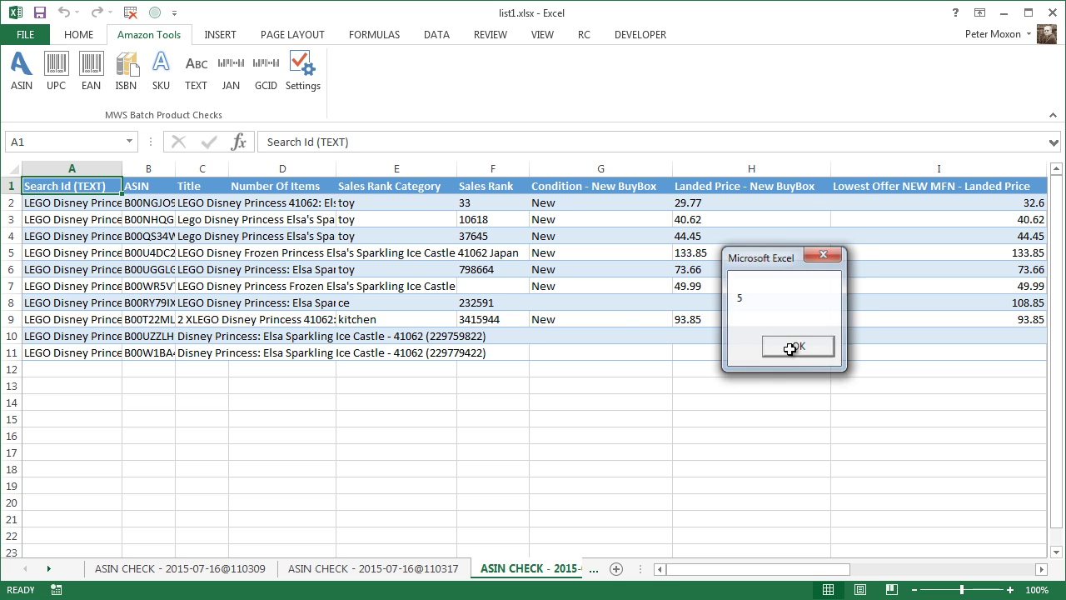
{"action": "left_click_drag", "start_coordinate": [481, 205], "coordinate": [493, 308]}
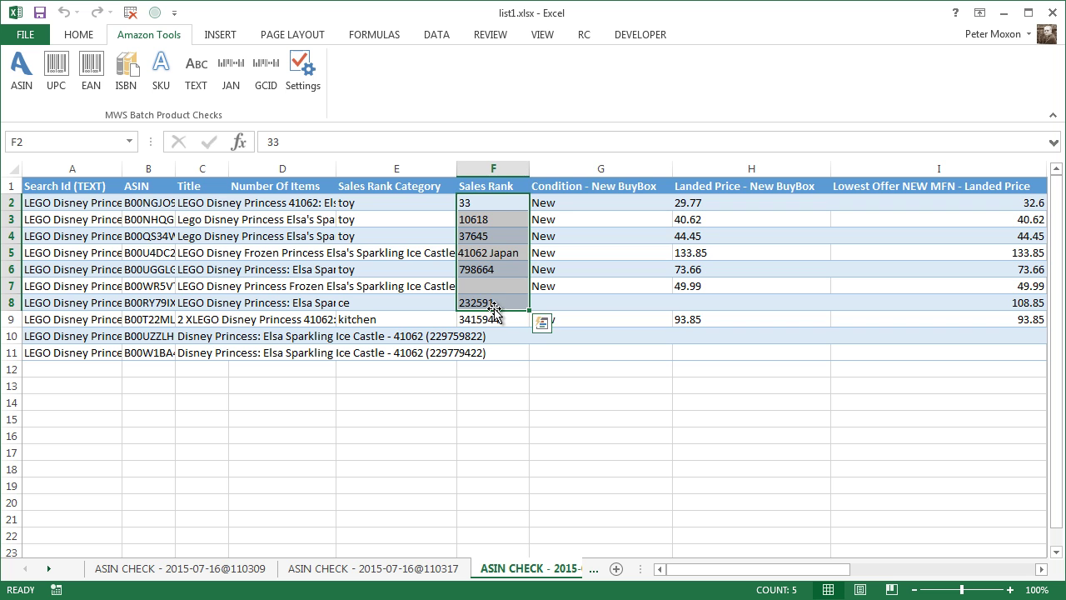
{"action": "left_click_drag", "start_coordinate": [596, 219], "coordinate": [602, 245]}
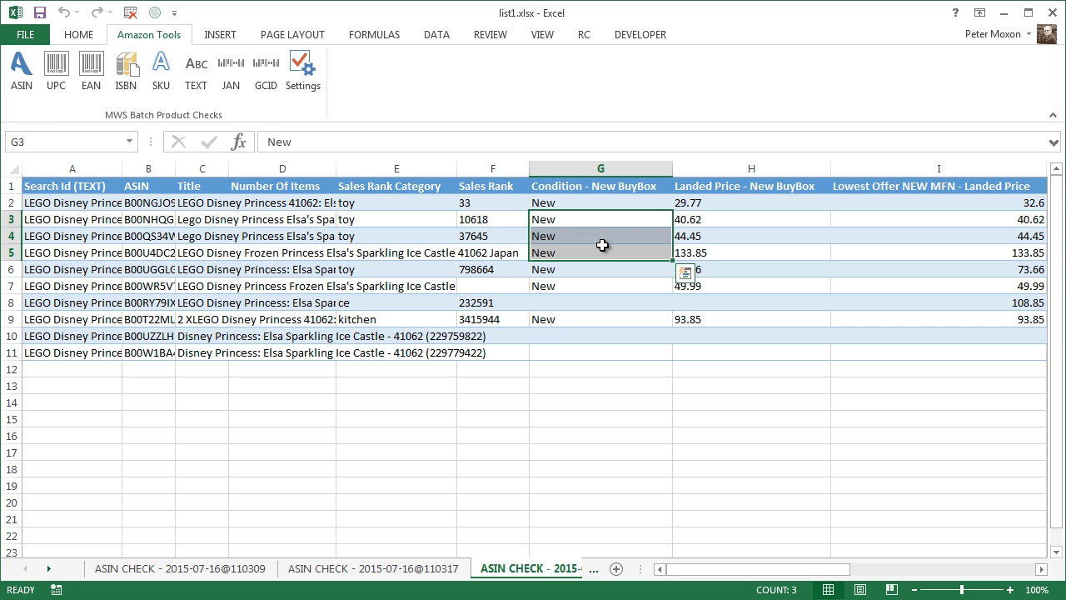
{"action": "left_click_drag", "start_coordinate": [94, 203], "coordinate": [86, 275]}
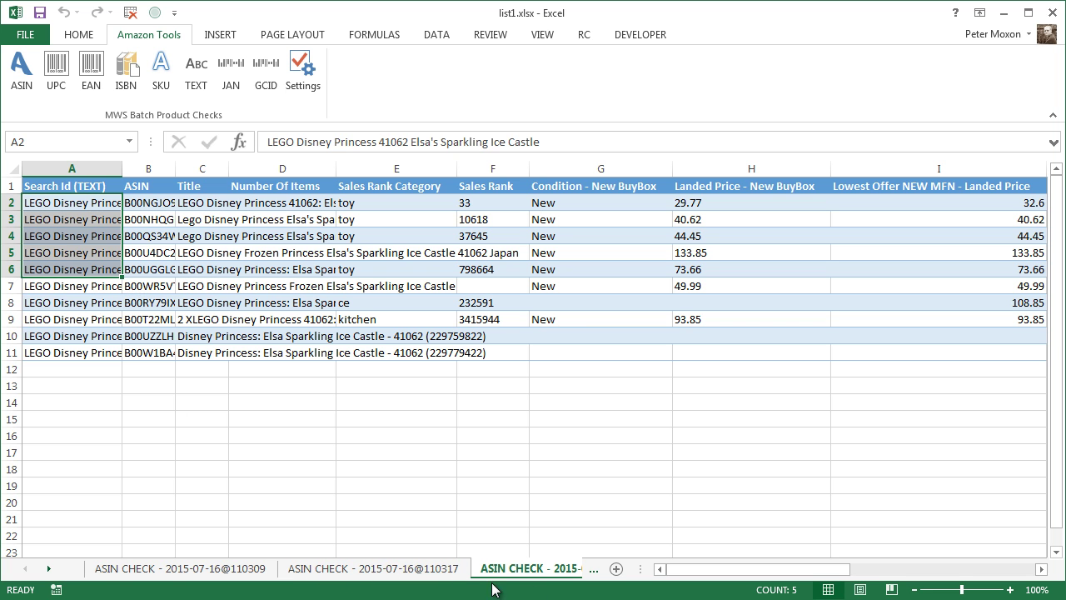
Step: Switch to the Sheet1 tab, select descriptions C3:C5, then click cell A3
{"action": "left_click", "coordinate": [48, 568]}
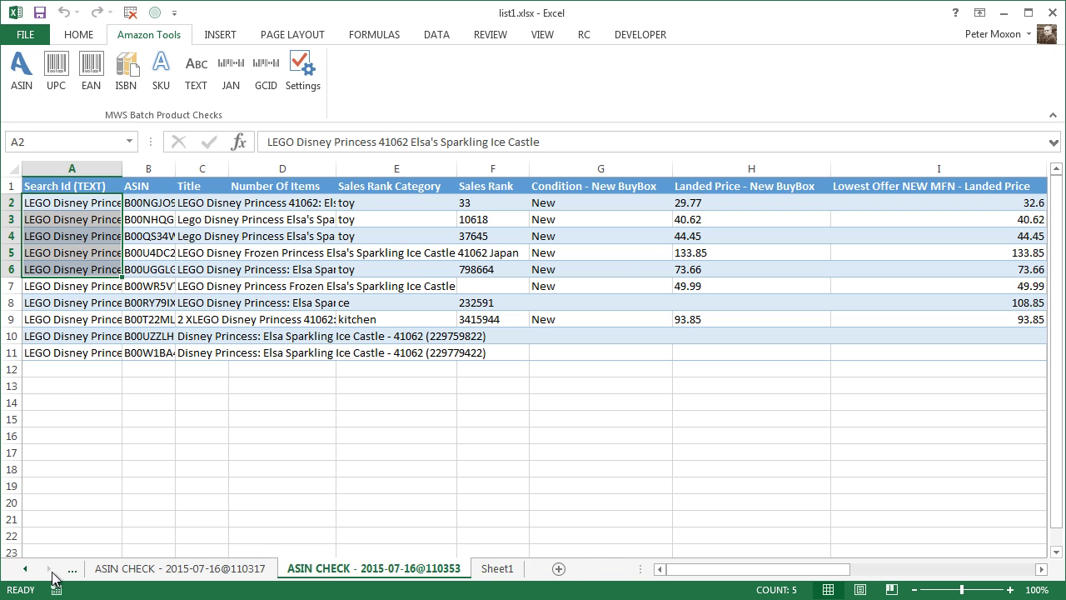
{"action": "left_click", "coordinate": [491, 570]}
{"action": "left_click_drag", "start_coordinate": [206, 221], "coordinate": [203, 255]}
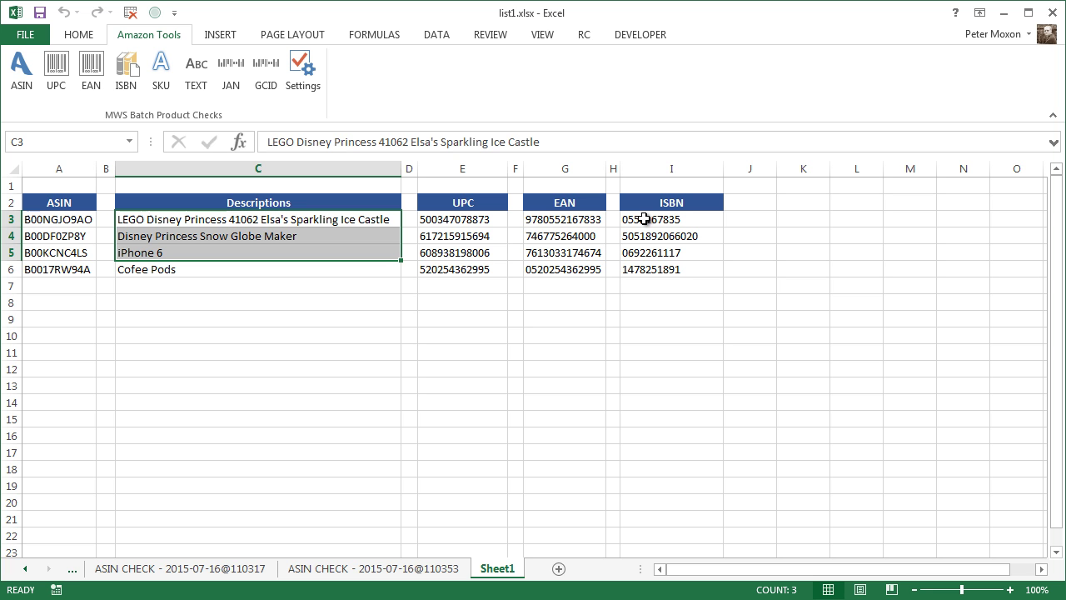
{"action": "left_click", "coordinate": [58, 221]}
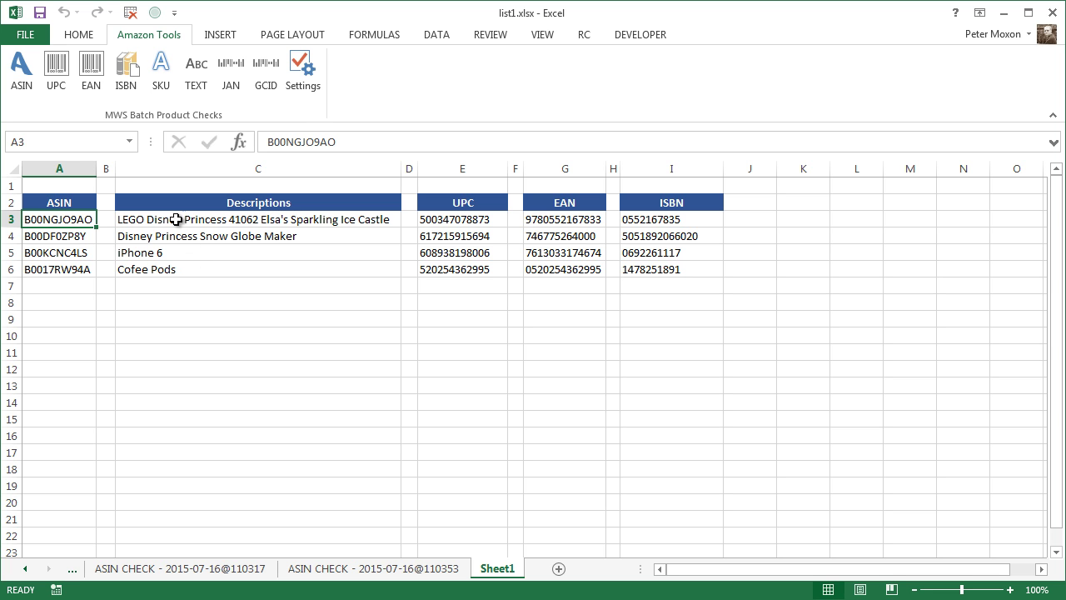
Step: Run a TEXT search on the descriptions in C3:C6 and review the results down to row 41
{"action": "left_click_drag", "start_coordinate": [174, 218], "coordinate": [169, 271]}
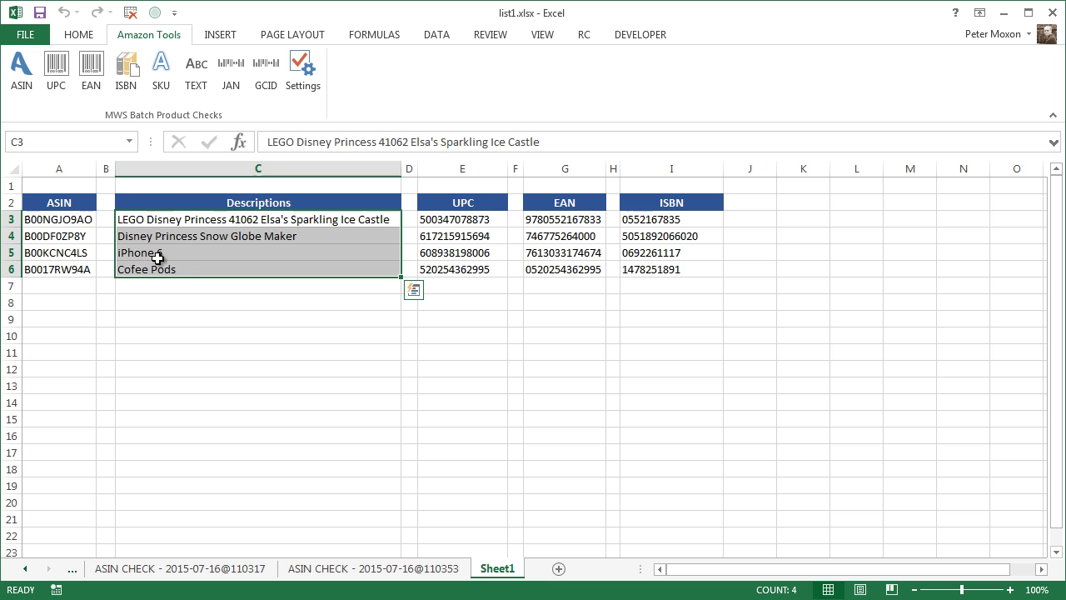
{"action": "left_click", "coordinate": [196, 75]}
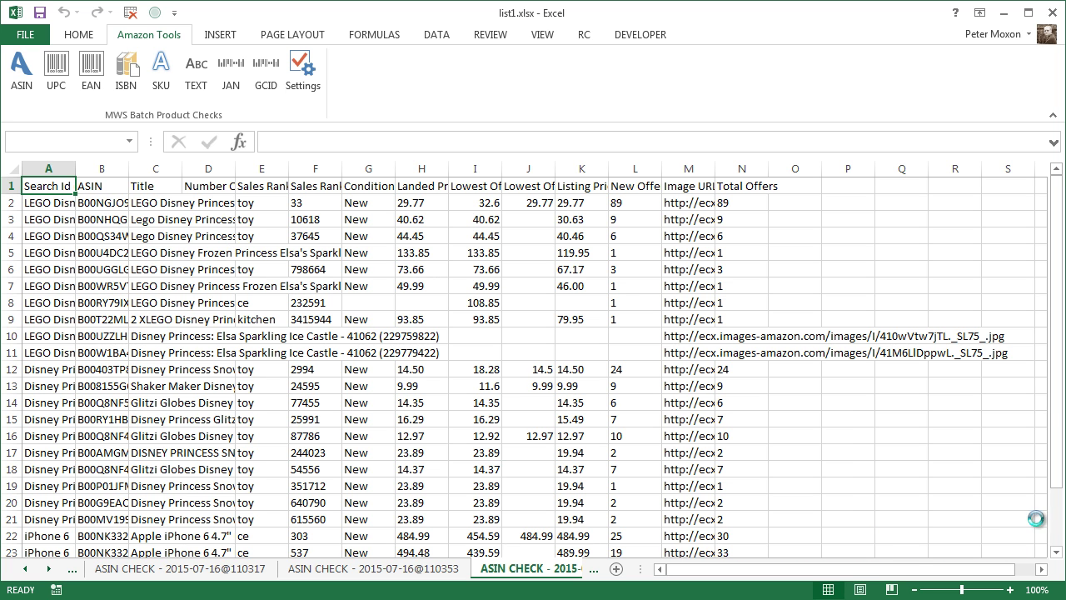
{"action": "left_click", "coordinate": [1058, 526]}
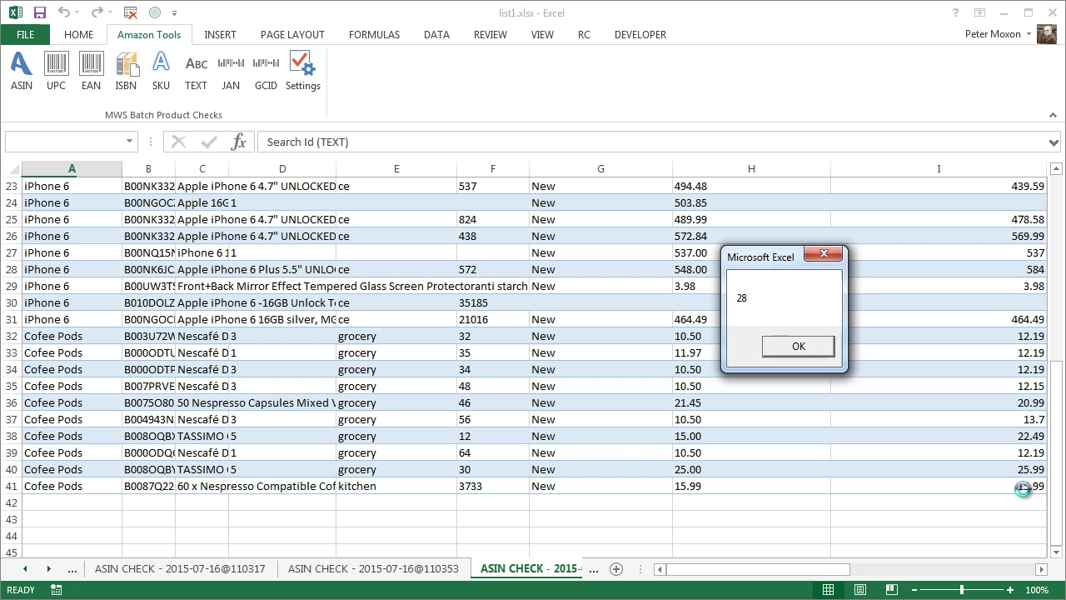
{"action": "left_click", "coordinate": [812, 348]}
{"action": "left_click", "coordinate": [64, 483]}
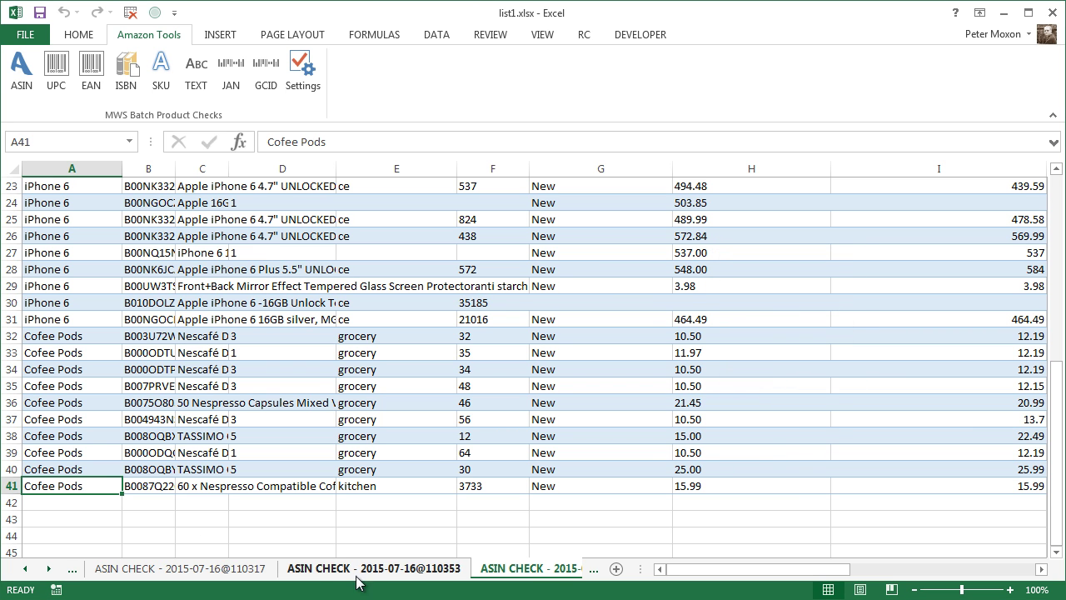
{"action": "left_click", "coordinate": [47, 569]}
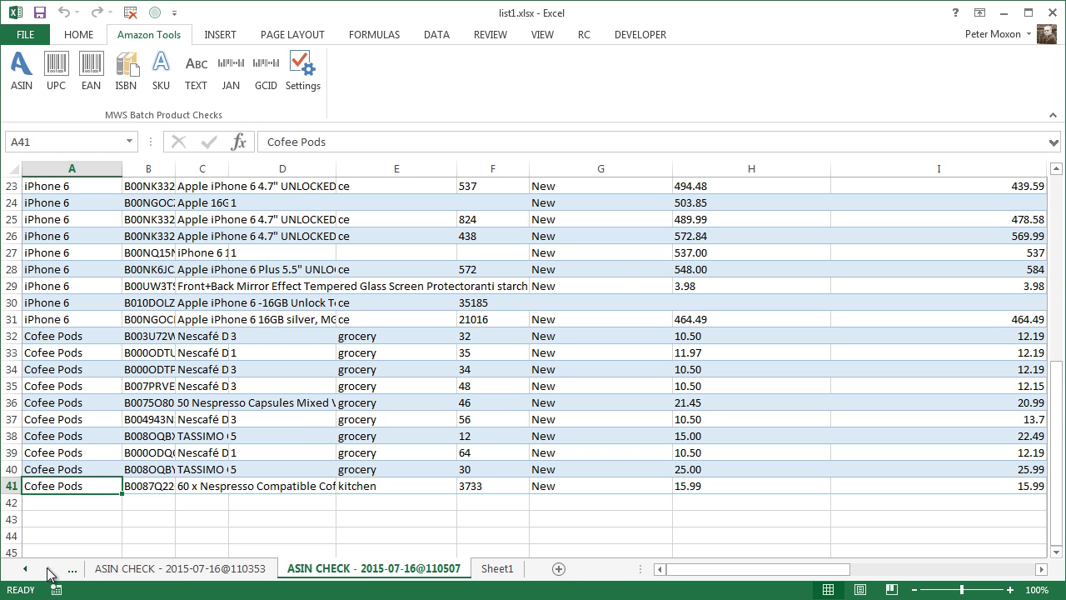
{"action": "left_click", "coordinate": [497, 568]}
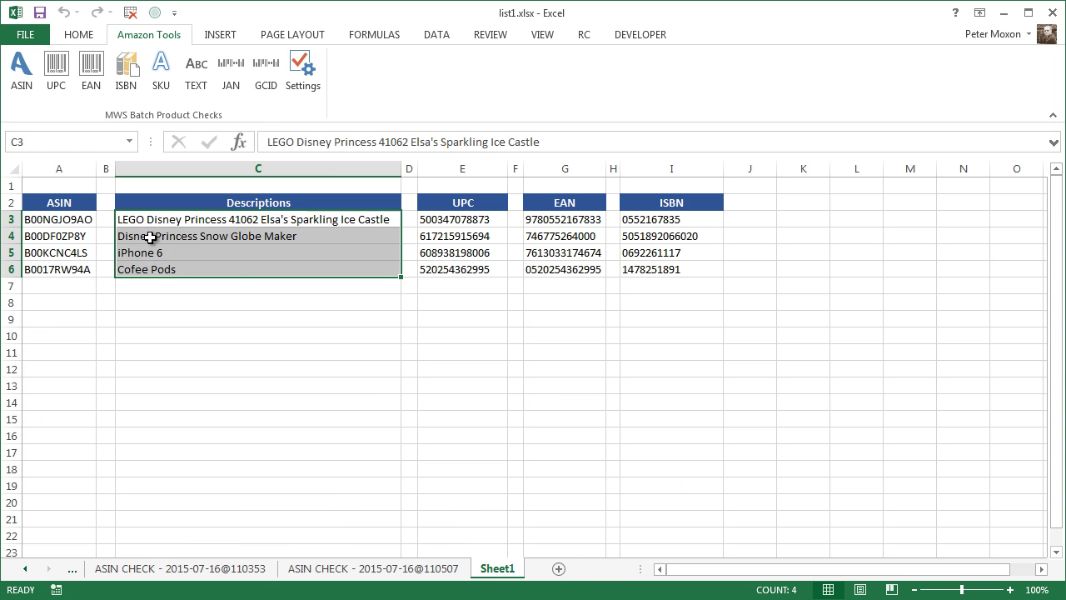
{"action": "left_click", "coordinate": [311, 364]}
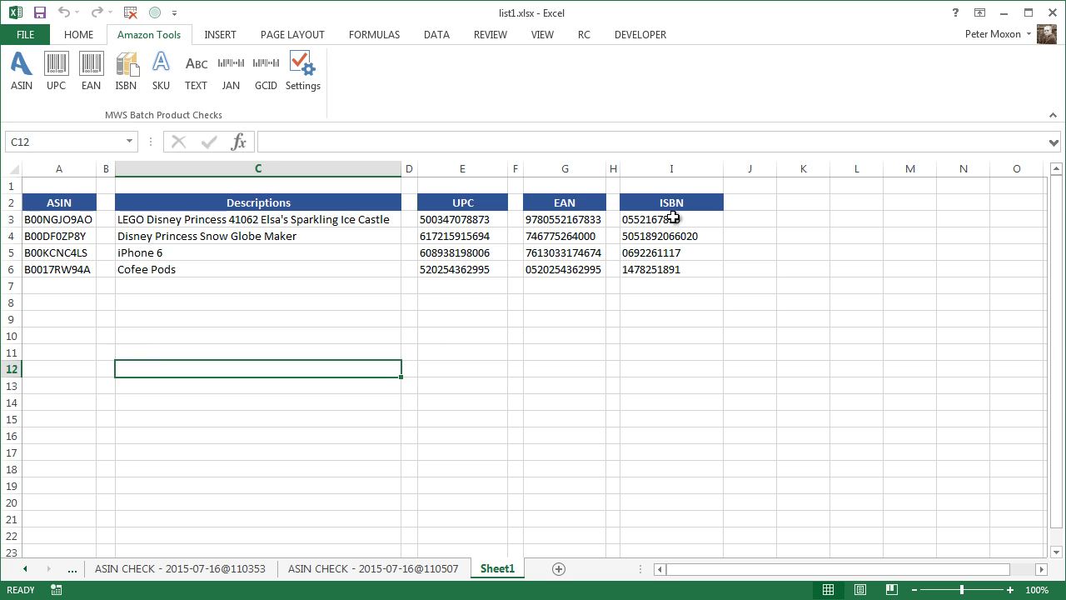
{"action": "left_click_drag", "start_coordinate": [673, 218], "coordinate": [673, 269]}
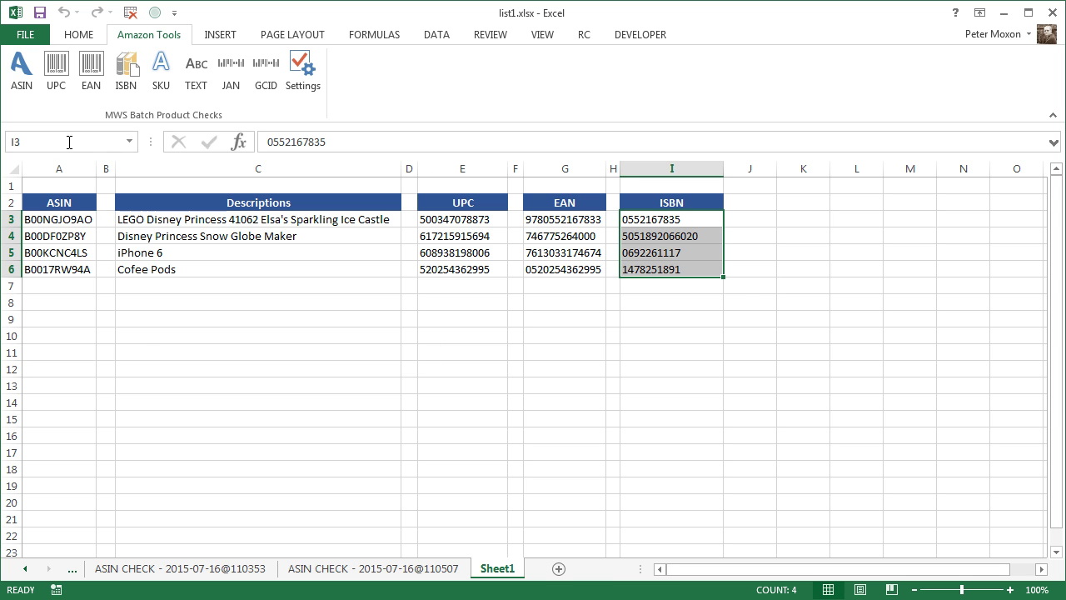
{"action": "left_click", "coordinate": [126, 70]}
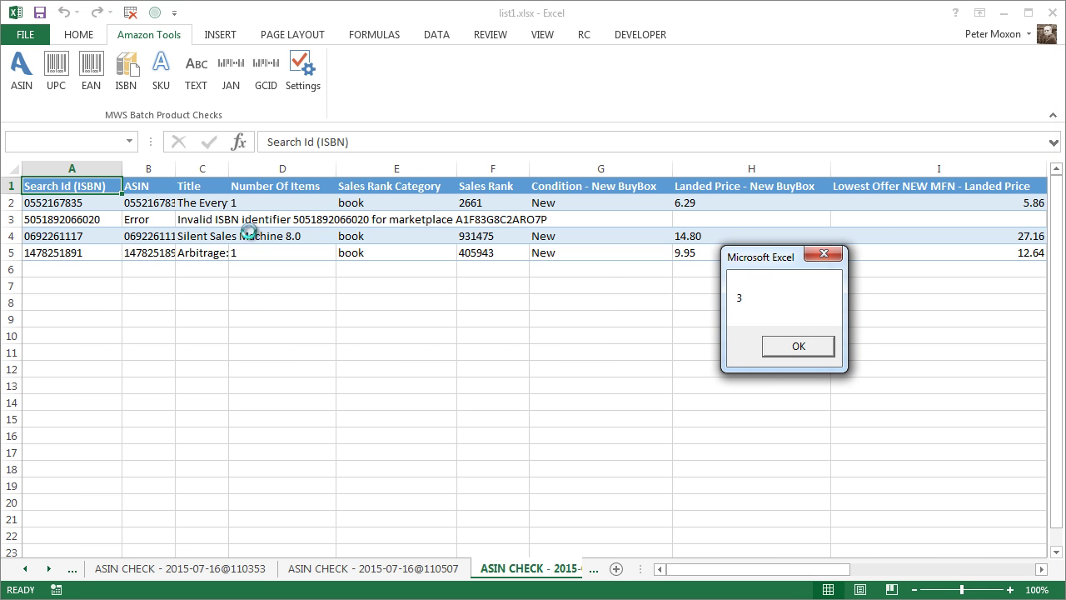
{"action": "left_click", "coordinate": [809, 348]}
{"action": "left_click", "coordinate": [108, 219]}
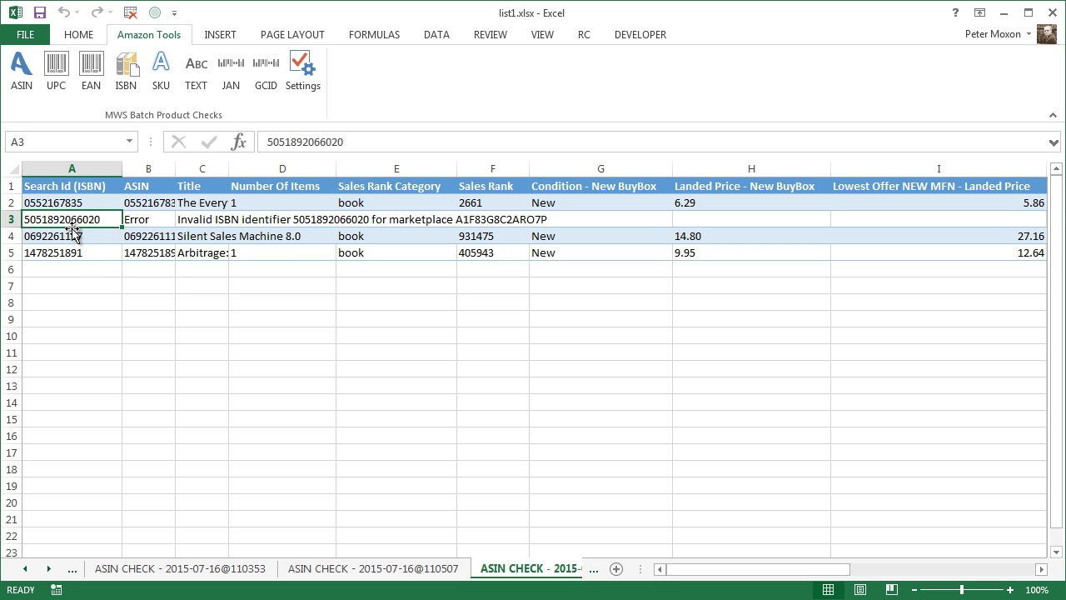
{"action": "left_click", "coordinate": [594, 568]}
{"action": "left_click", "coordinate": [488, 571]}
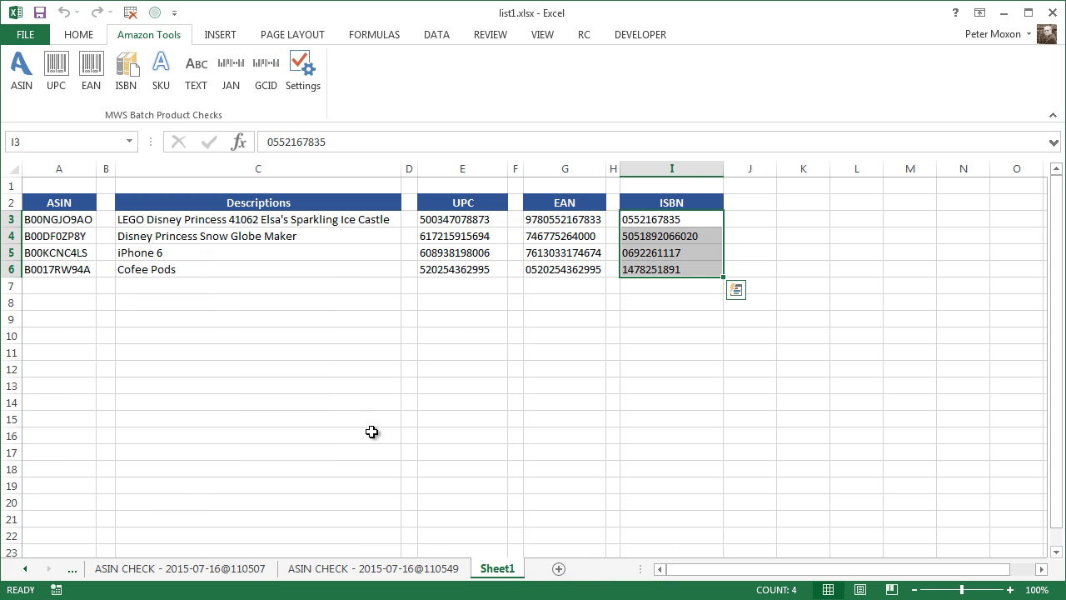
{"action": "left_click", "coordinate": [683, 238]}
{"action": "left_click_drag", "start_coordinate": [683, 238], "coordinate": [674, 267]}
{"action": "left_click", "coordinate": [198, 84]}
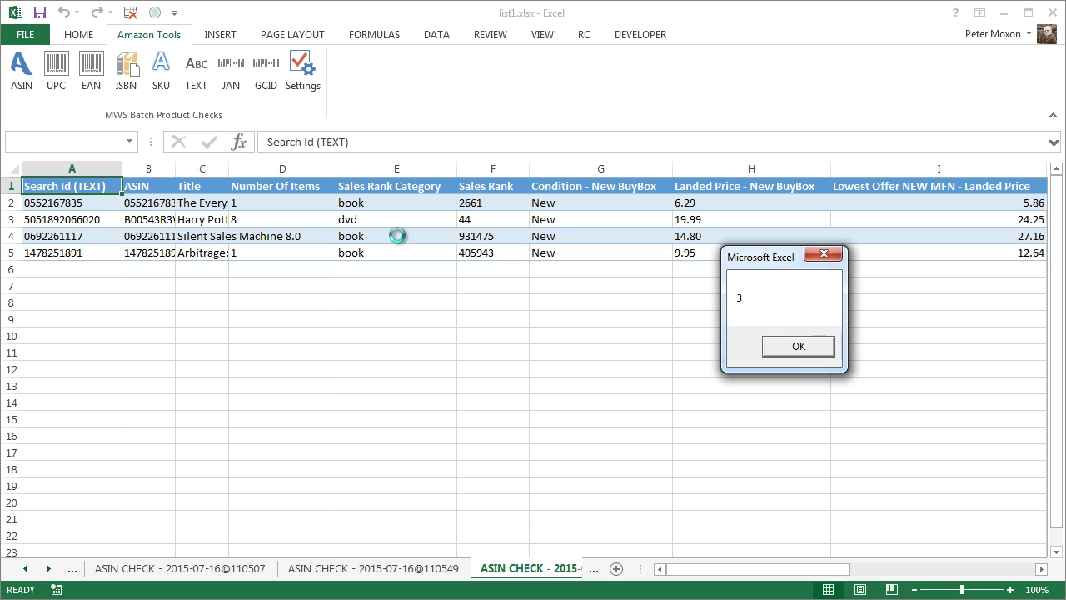
{"action": "left_click", "coordinate": [798, 348]}
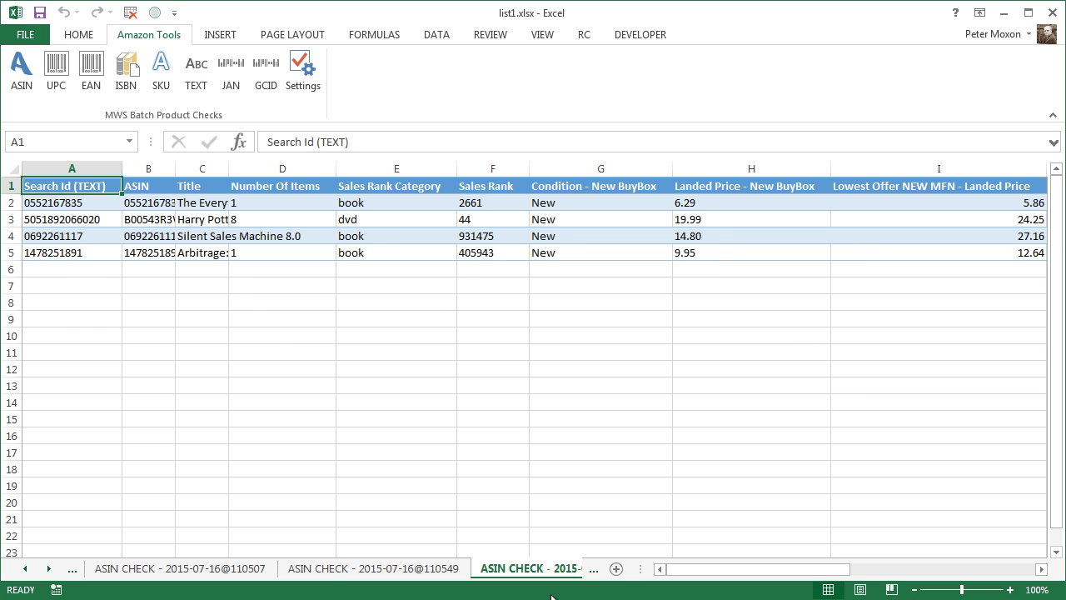
{"action": "left_click", "coordinate": [594, 571]}
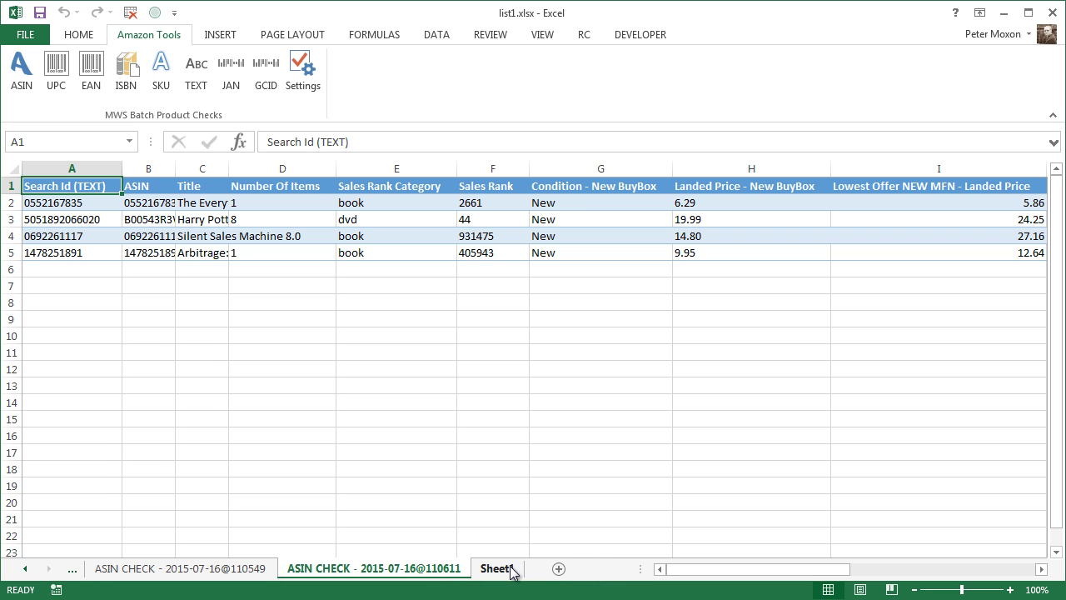